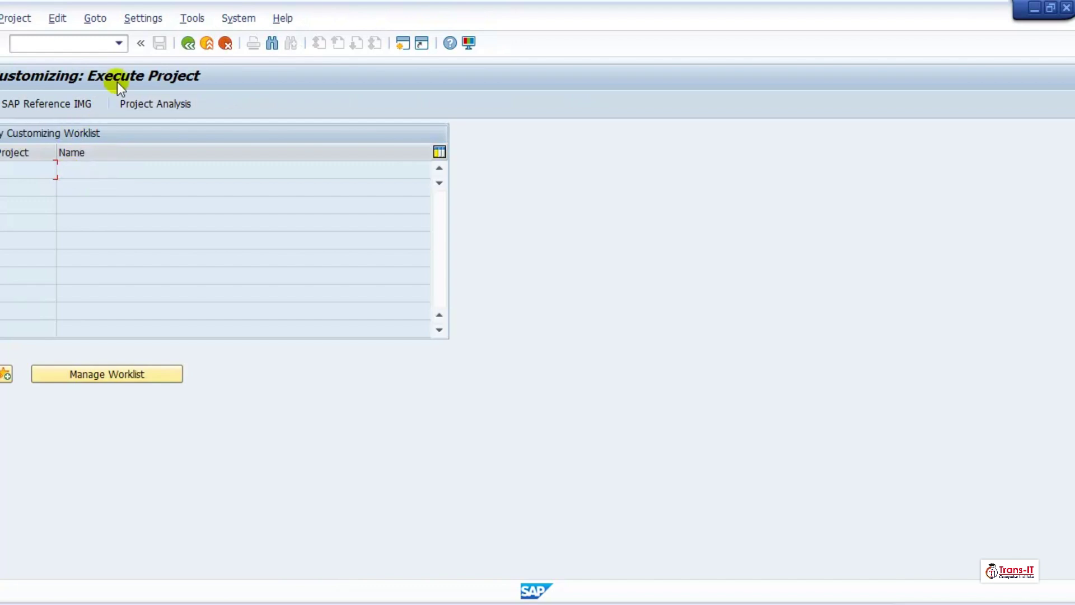
Leave project customizing and open FB60 - Invoice from Document Entry under Accounts Payable.
left_click(196, 46)
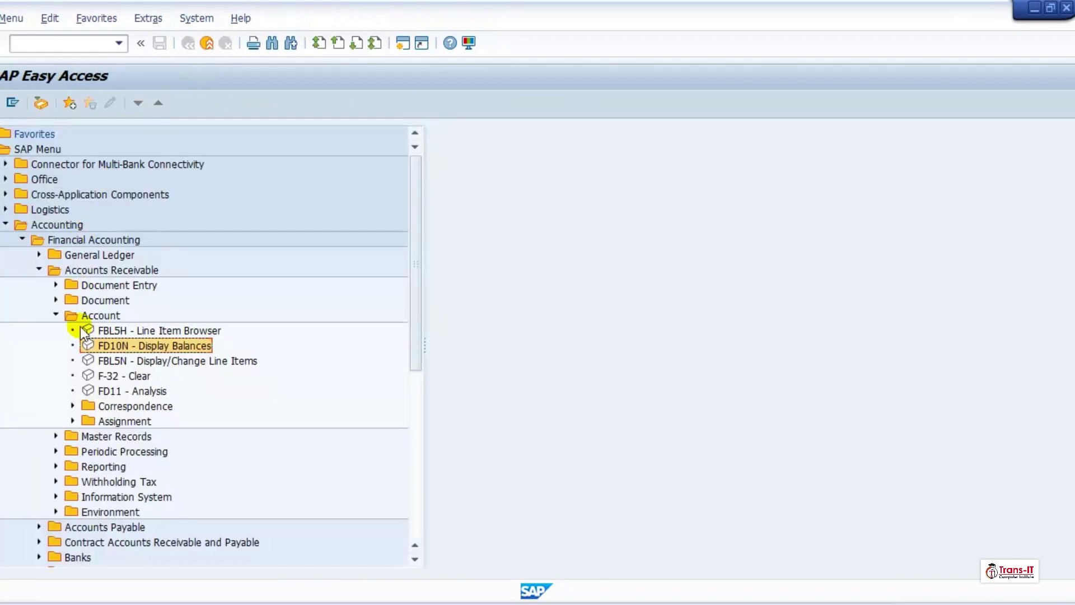
left_click(56, 285)
left_click(124, 301)
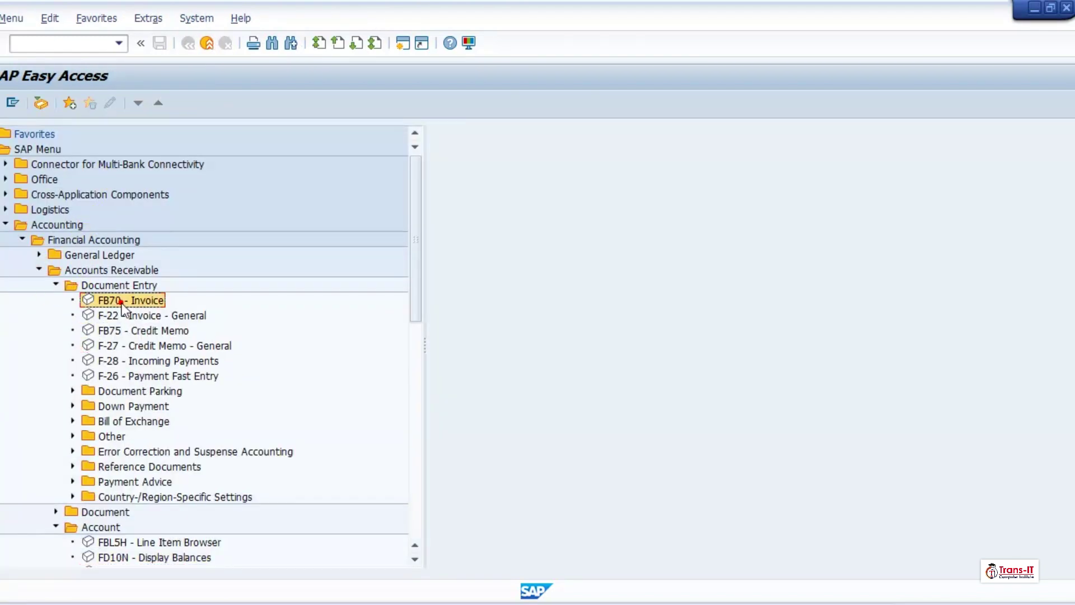
left_click(39, 270)
left_click(39, 285)
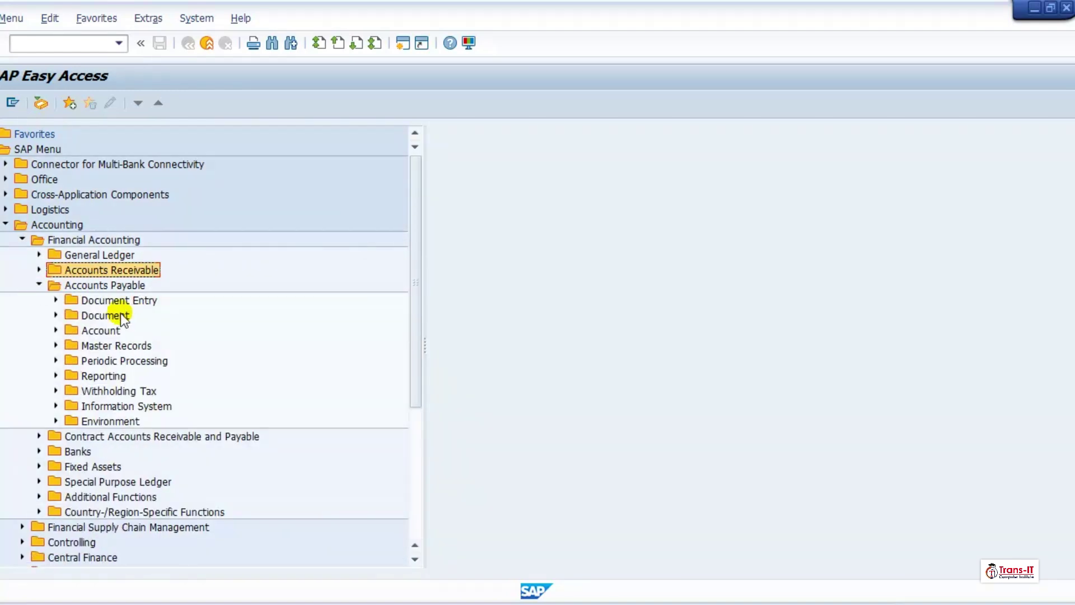
left_click(56, 300)
double_click(135, 316)
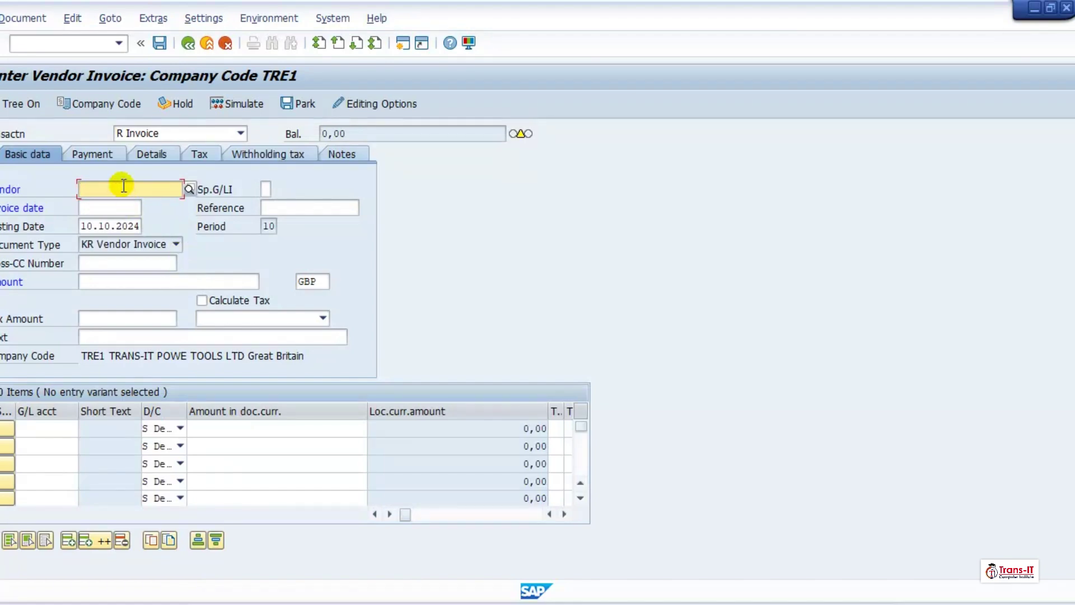
Enter the Energy Supplier's vendor number in the invoice and set the invoice date to 01.06.2024.
type("20011")
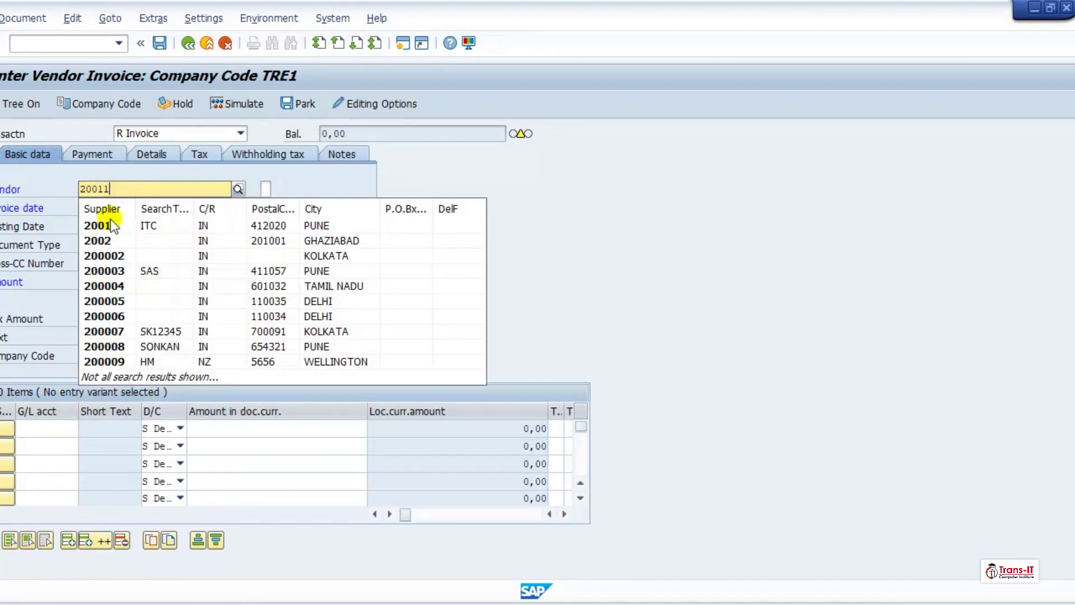
key("Escape")
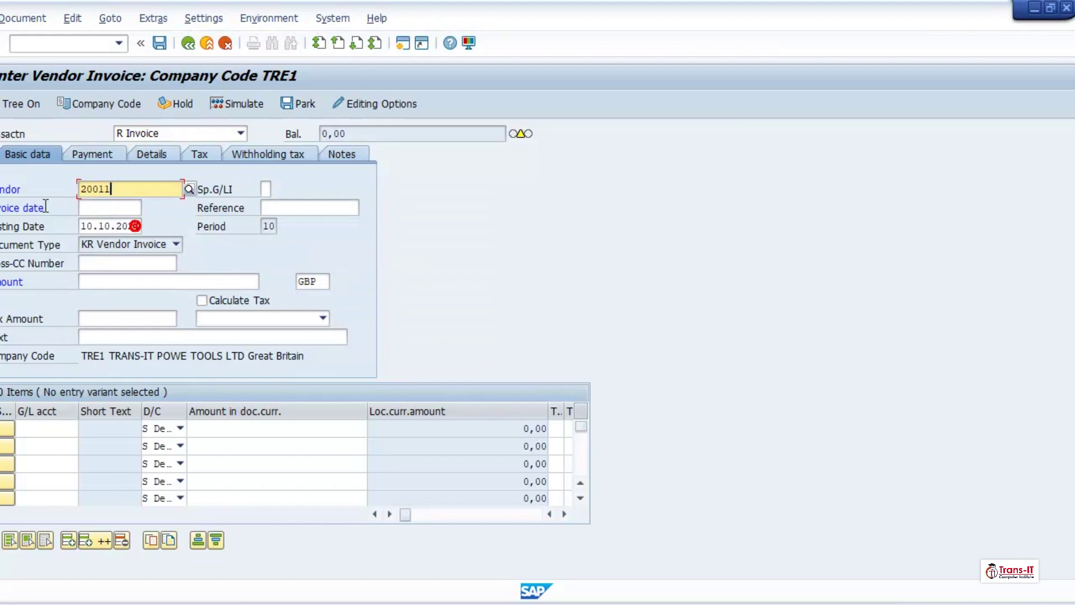
left_click(92, 209)
type("01")
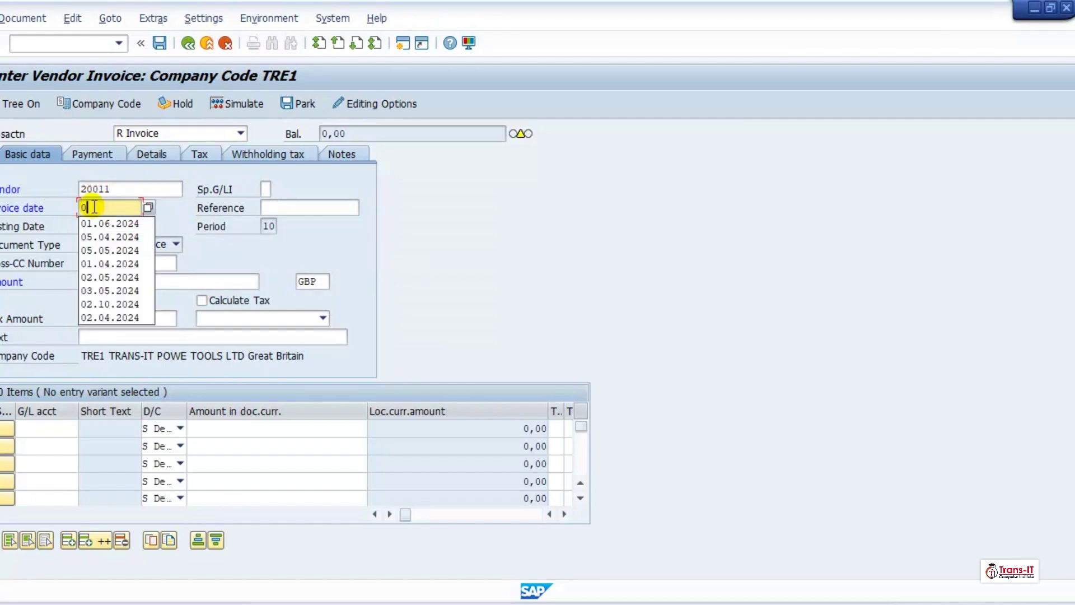
type(".06.")
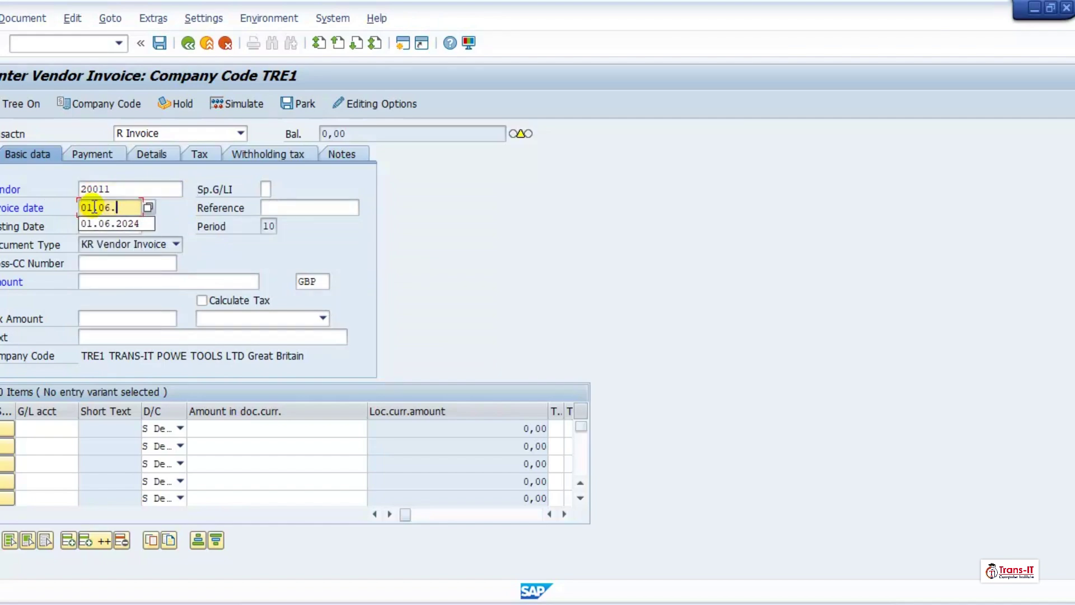
type("2024")
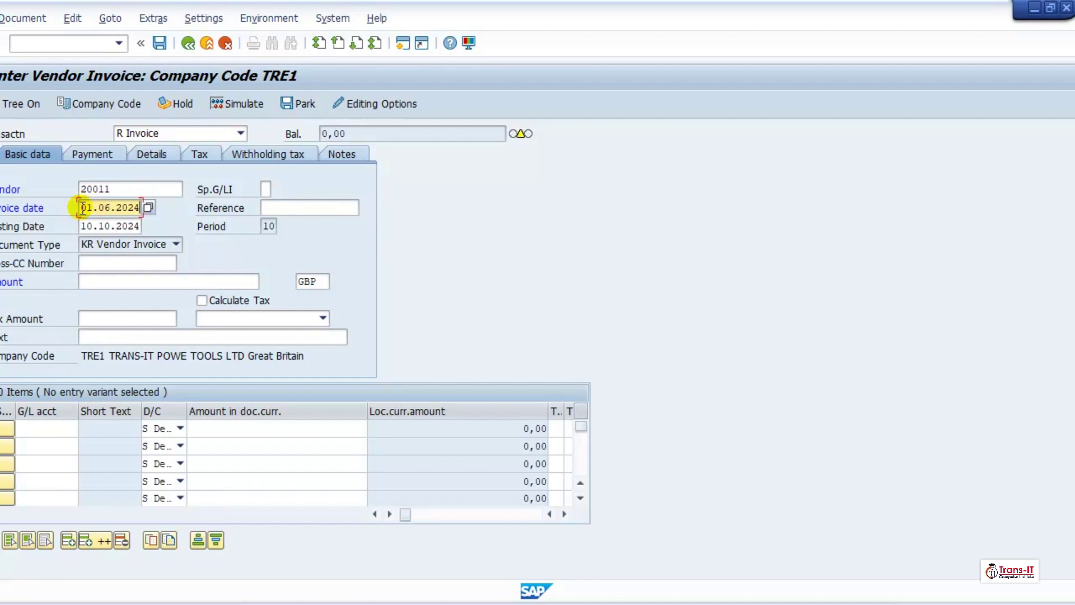
Copy the invoice date 01.06.2024 into the posting date and enable Calculate Tax.
left_click_drag(82, 208, 175, 212)
key("ctrl+c")
left_click(83, 226)
key("ctrl+v")
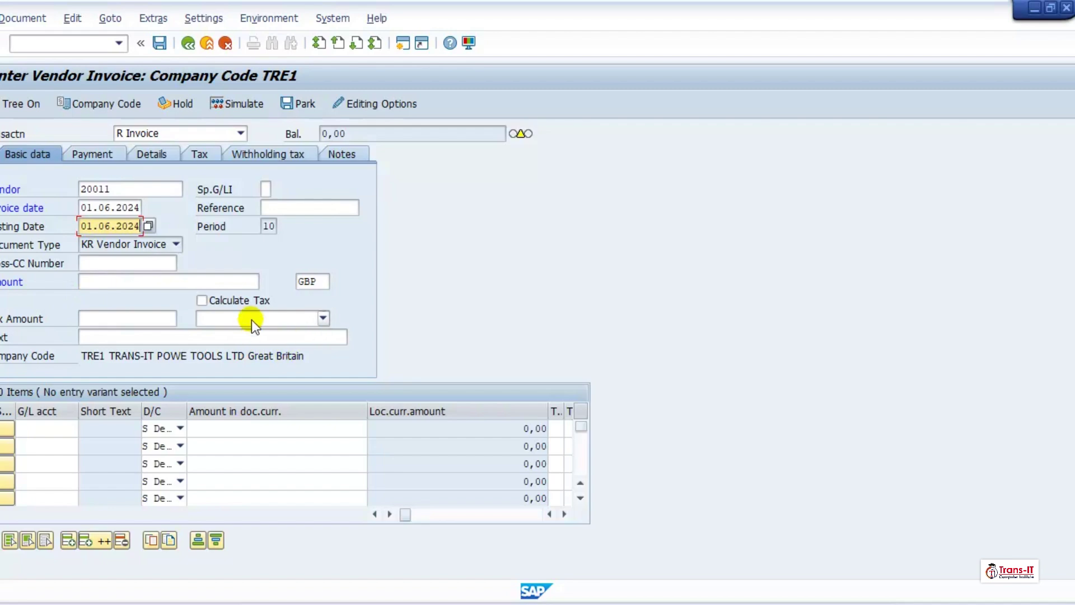
left_click(227, 300)
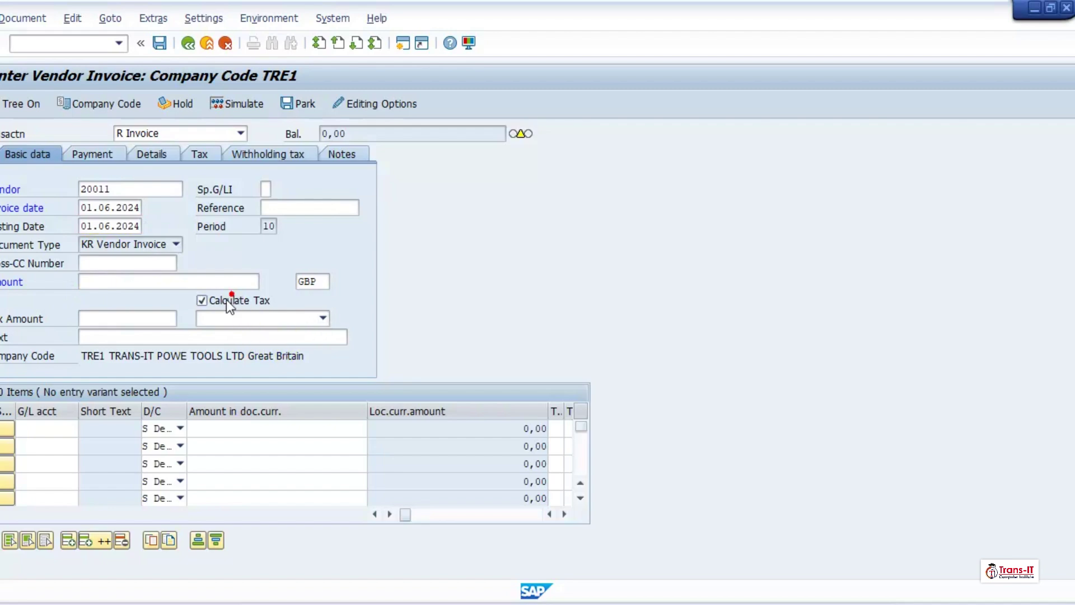
Enter a debit line item for the Energy A/c G/L account with an amount of 500.
left_click(51, 427)
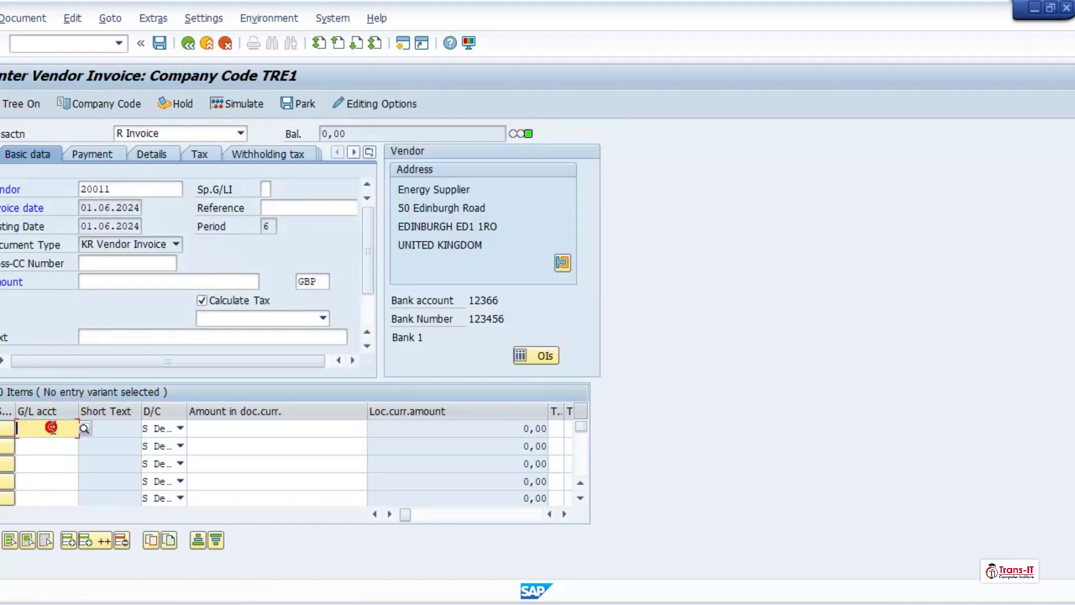
type("50000")
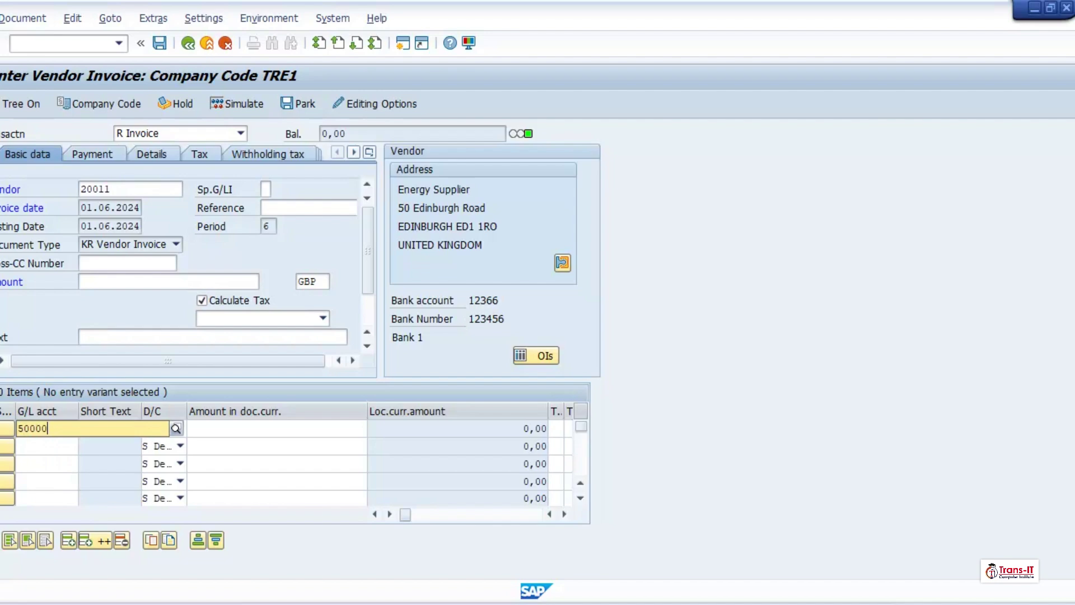
type("1")
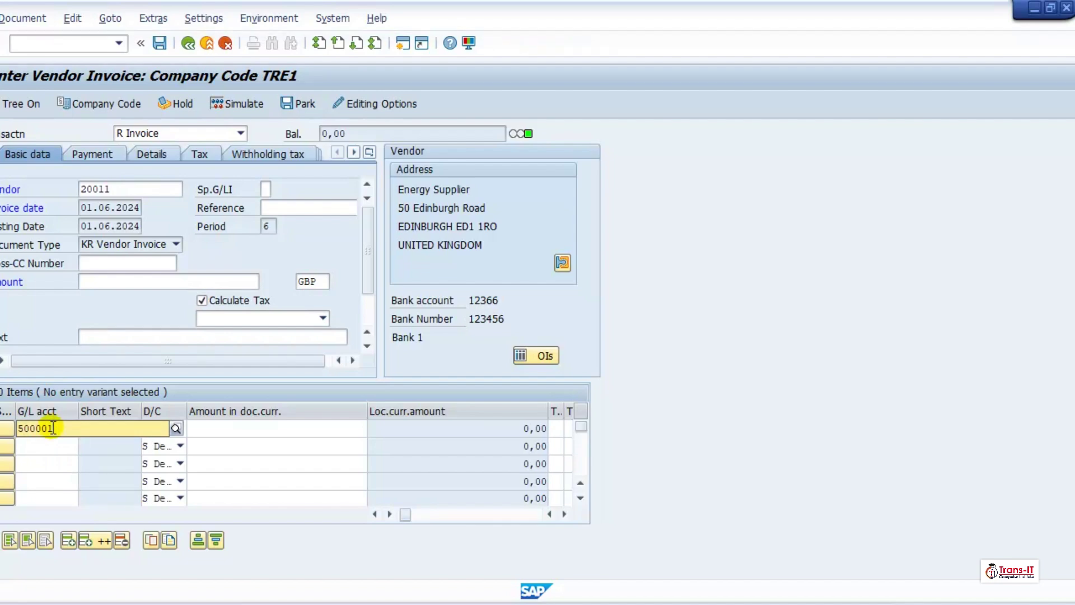
key("Return")
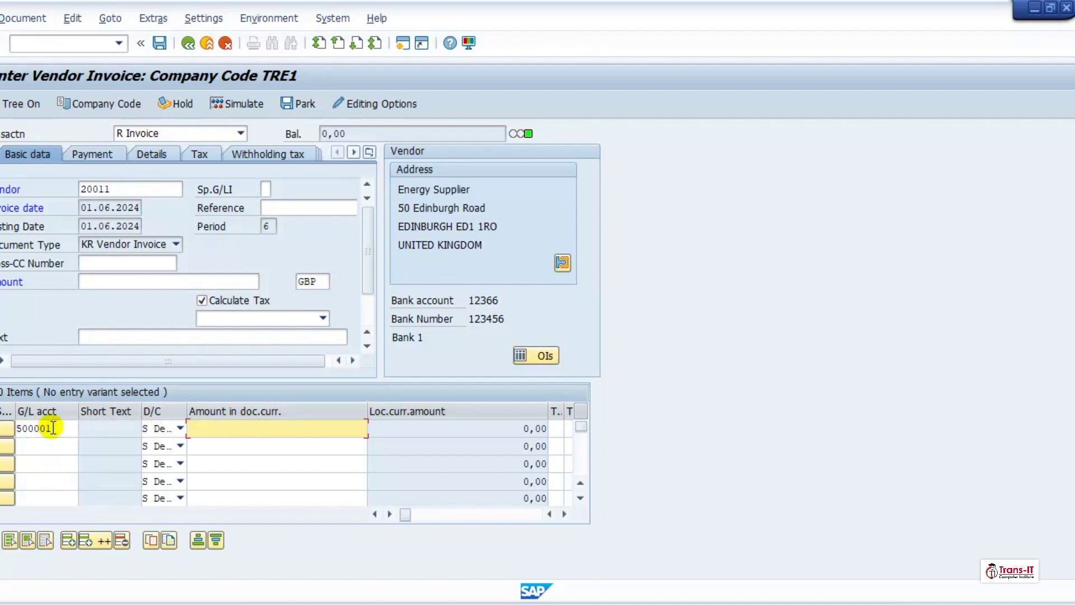
key("Tab")
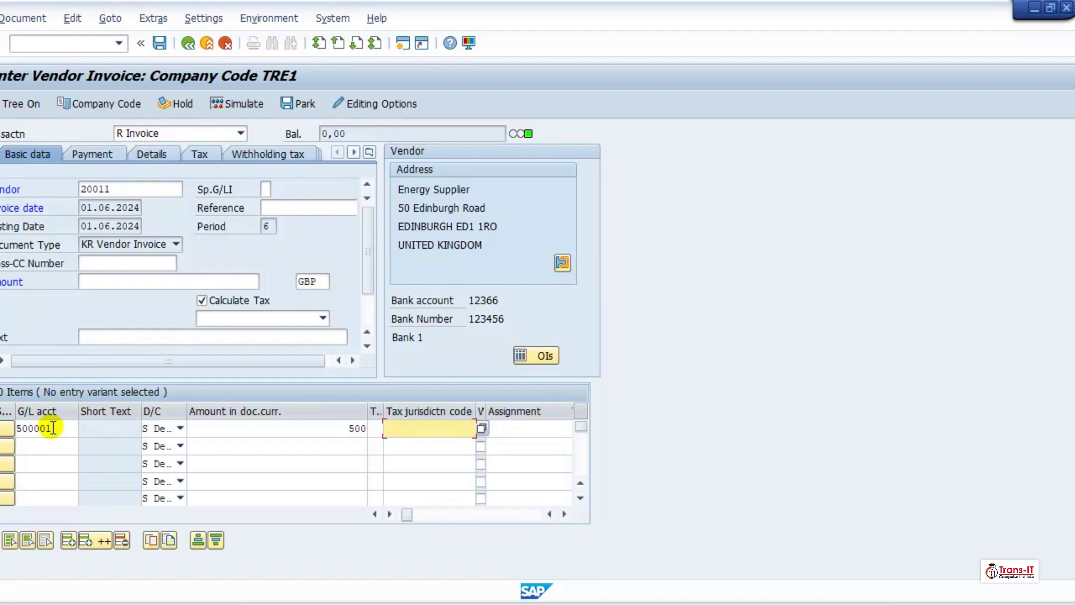
Assign tax code V1 and cost center 1TRE1UEN01 to the Energy A/c line, and set the invoice amount to 597,00 GBP.
left_click(377, 428)
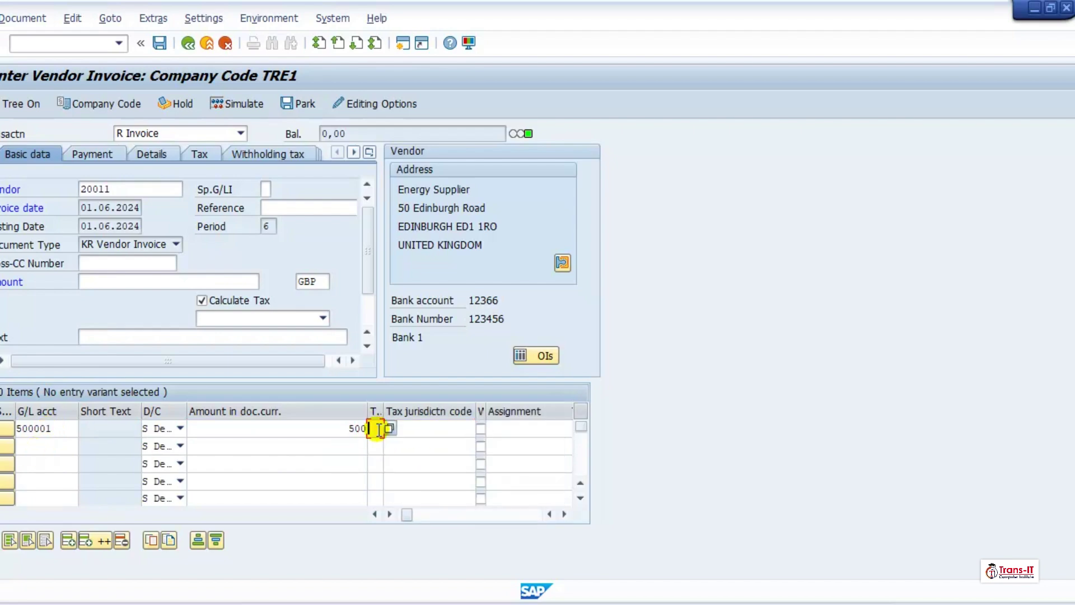
key("Tab")
key("Tab")
key("Tab")
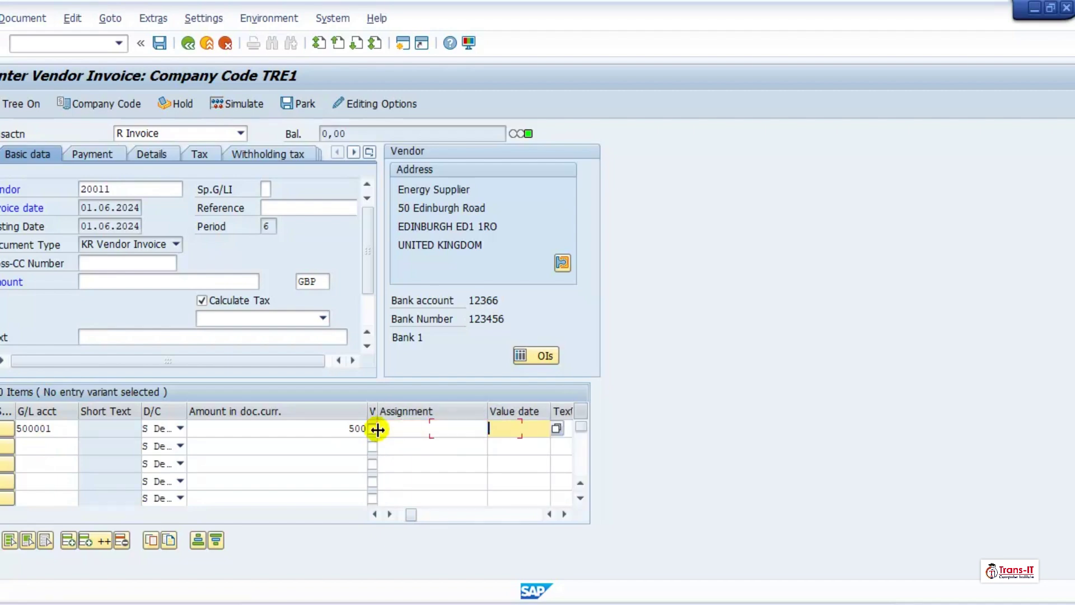
key("Tab")
key("Tab")
key("Tab")
key("Tab")
key("Tab")
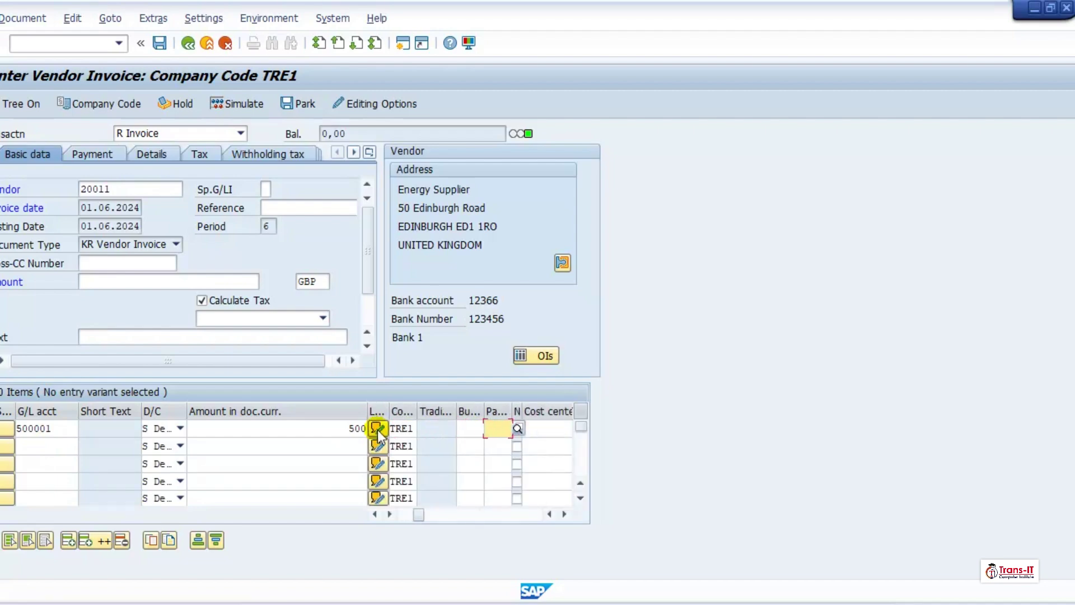
key("Return")
key("Return")
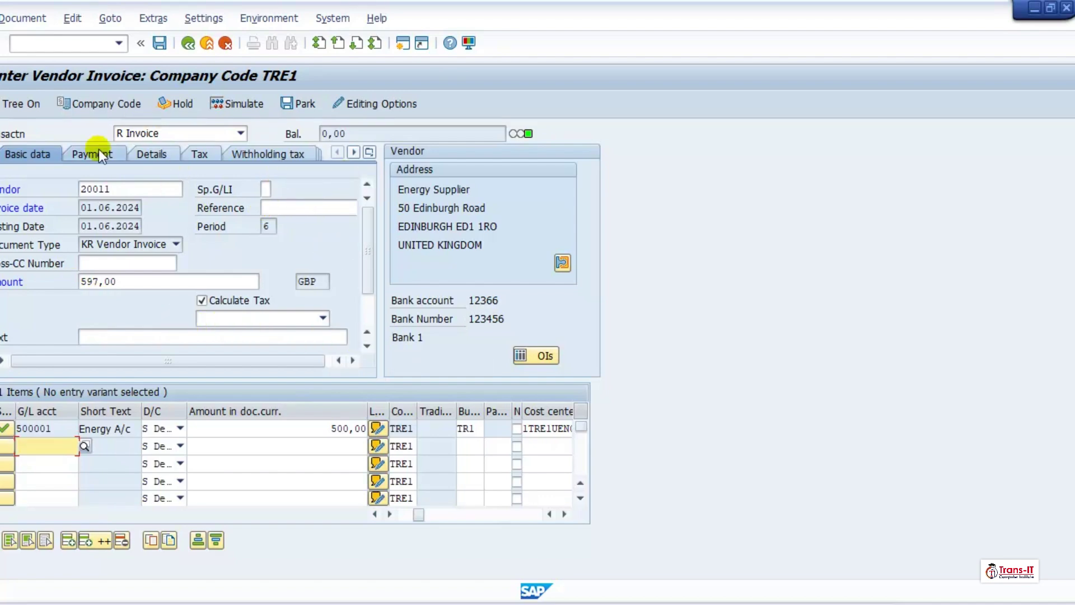
Simulate the vendor invoice and post it.
left_click(243, 106)
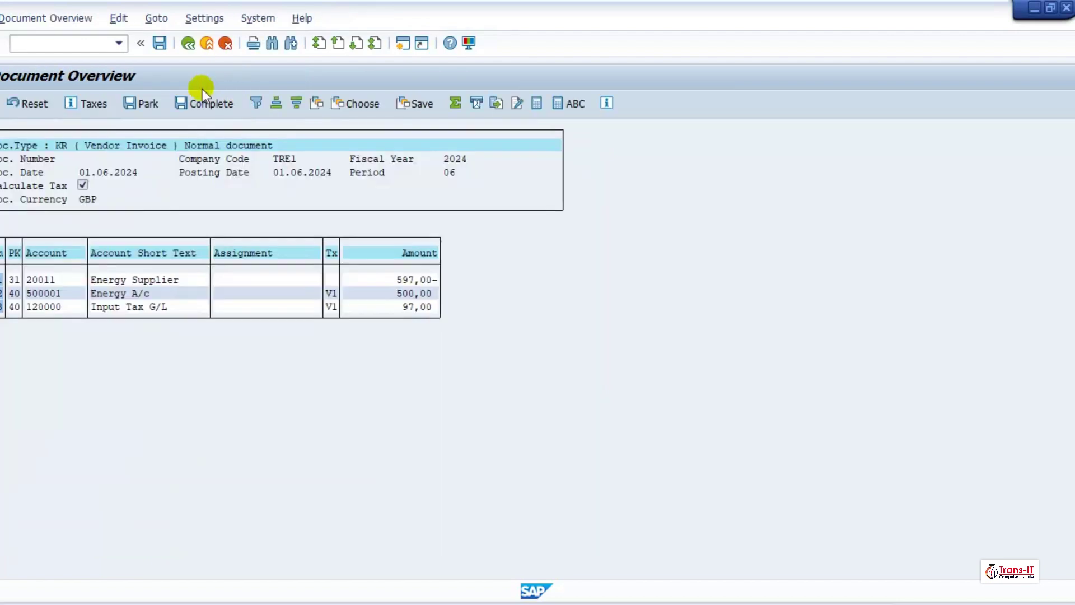
left_click(159, 43)
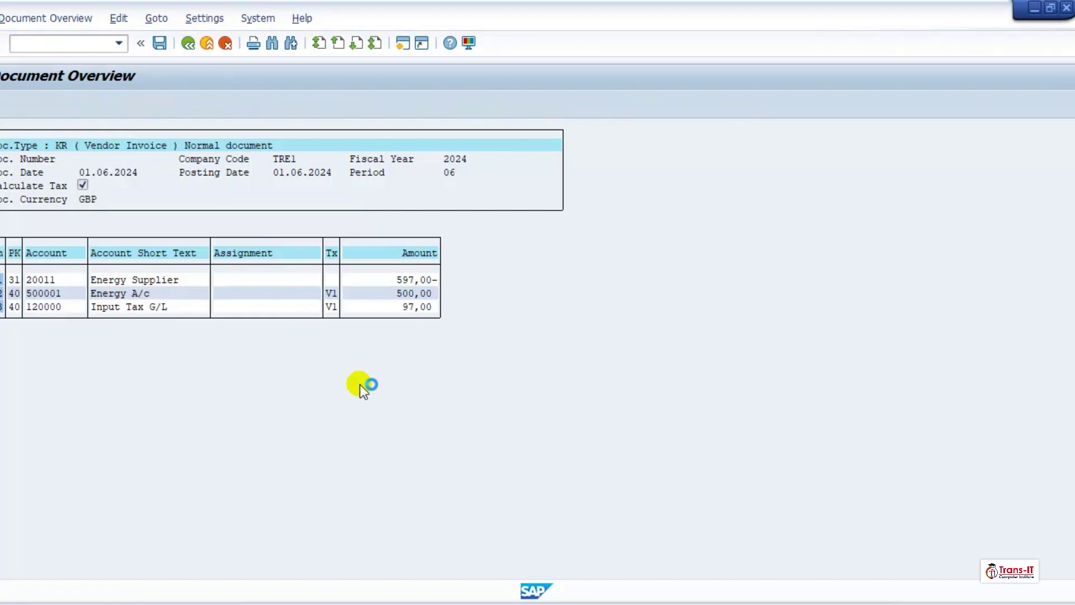
Display the posted vendor invoice document, review its line items, and return to invoice entry.
left_click(22, 18)
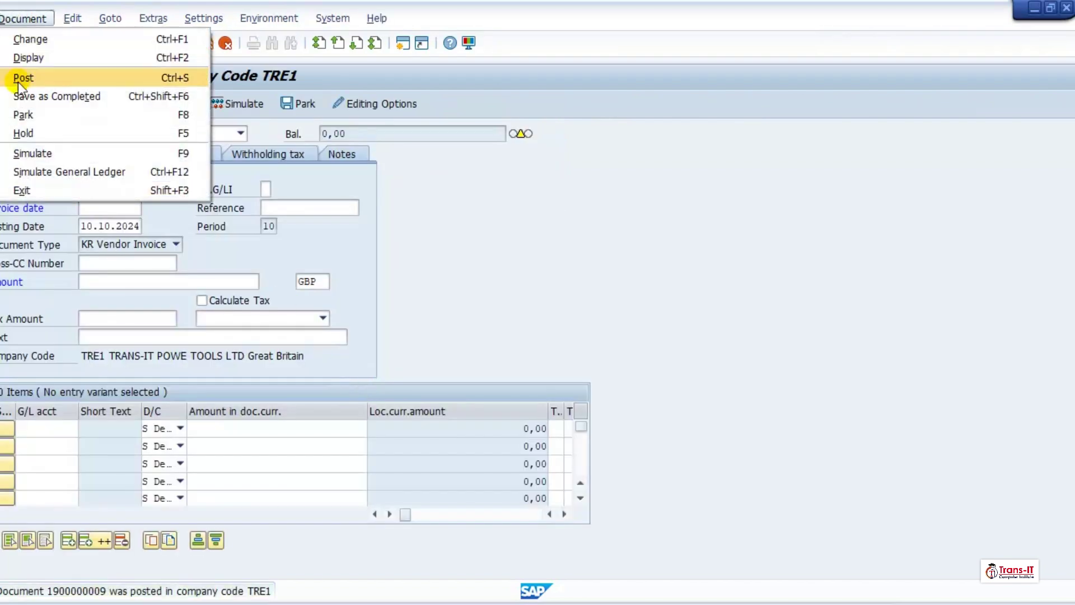
left_click(32, 58)
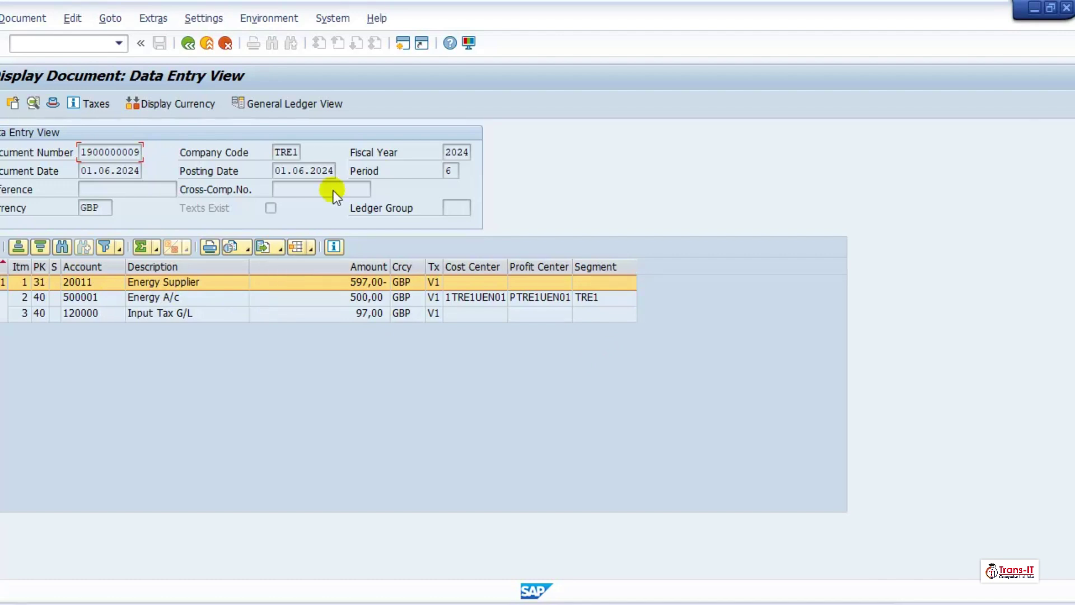
left_click(187, 44)
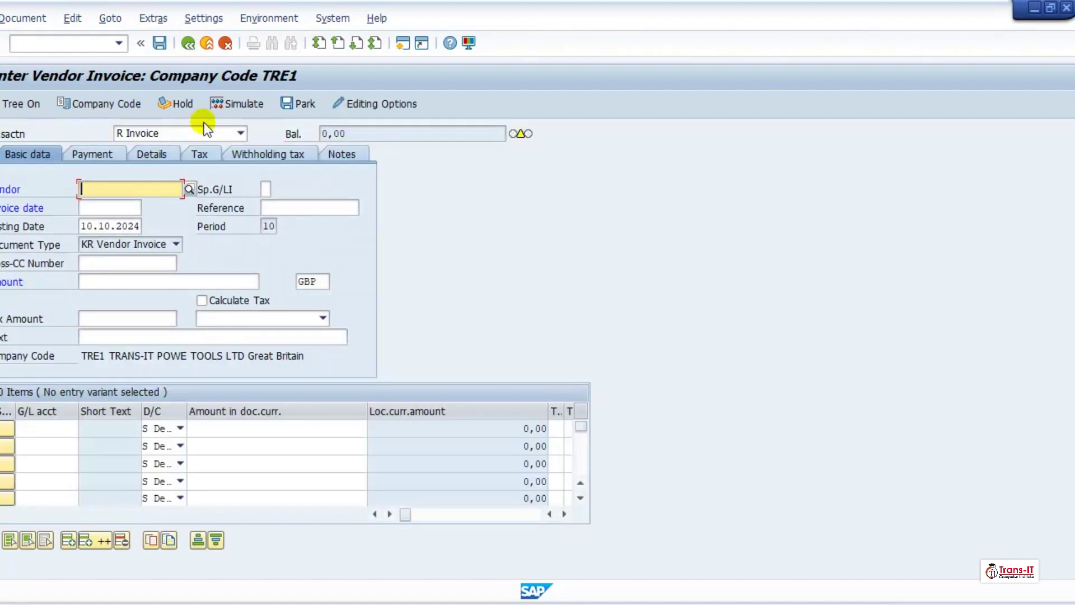
Exit invoice entry and use FK10N to display the Energy Supplier's balances for company code TRE1 and fiscal year 2024.
left_click(206, 42)
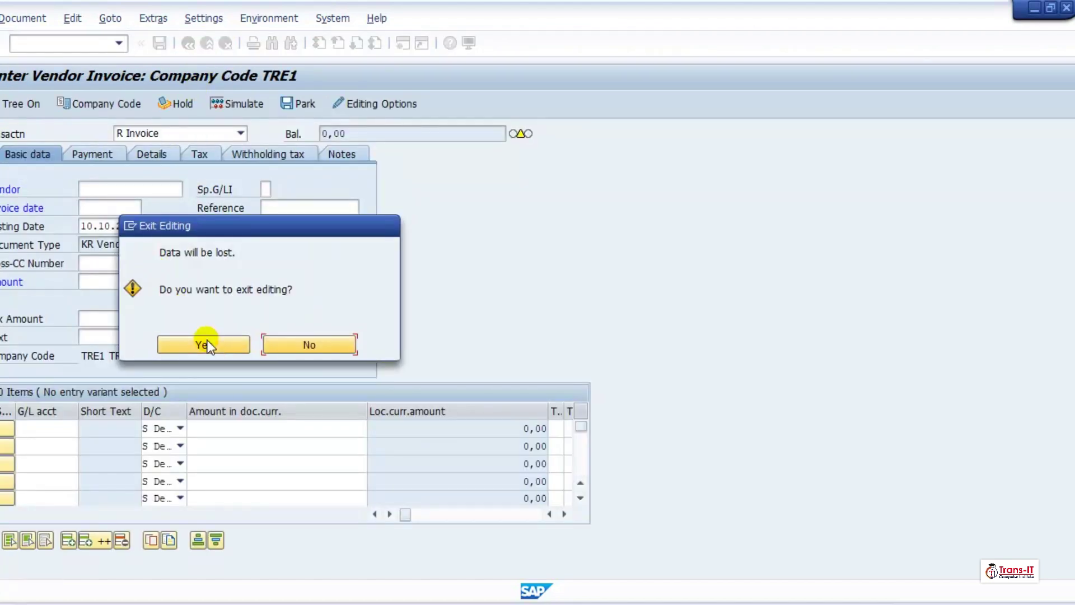
left_click(204, 344)
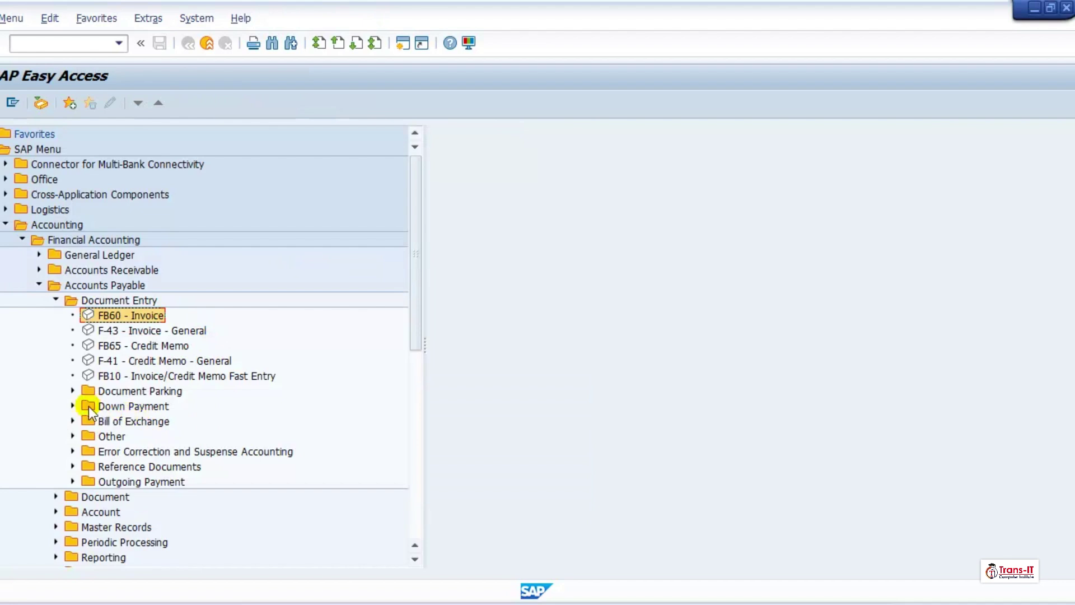
left_click(56, 511)
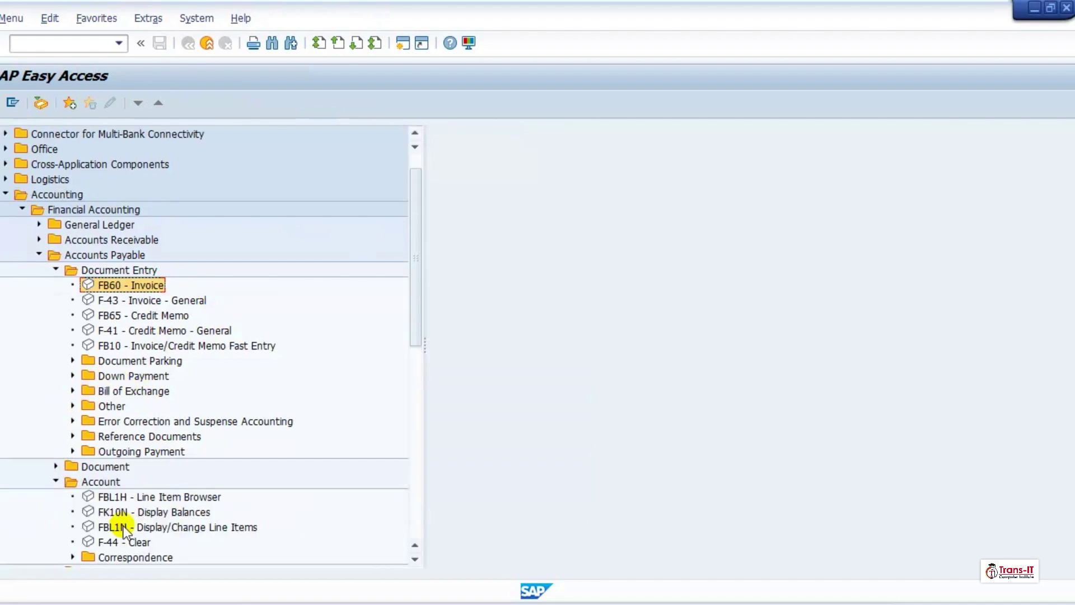
double_click(132, 510)
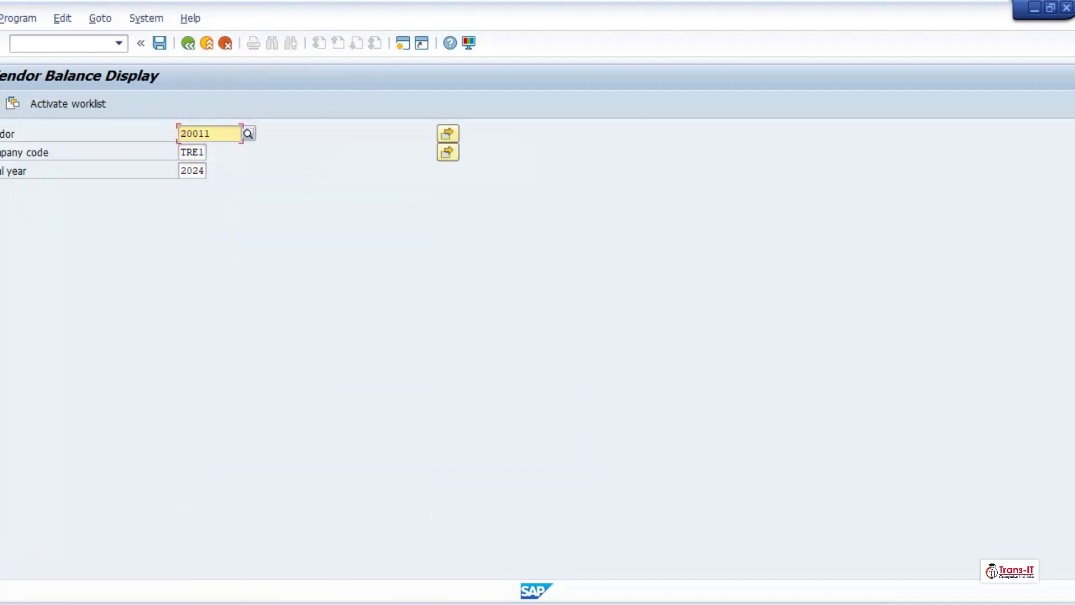
left_click(11, 104)
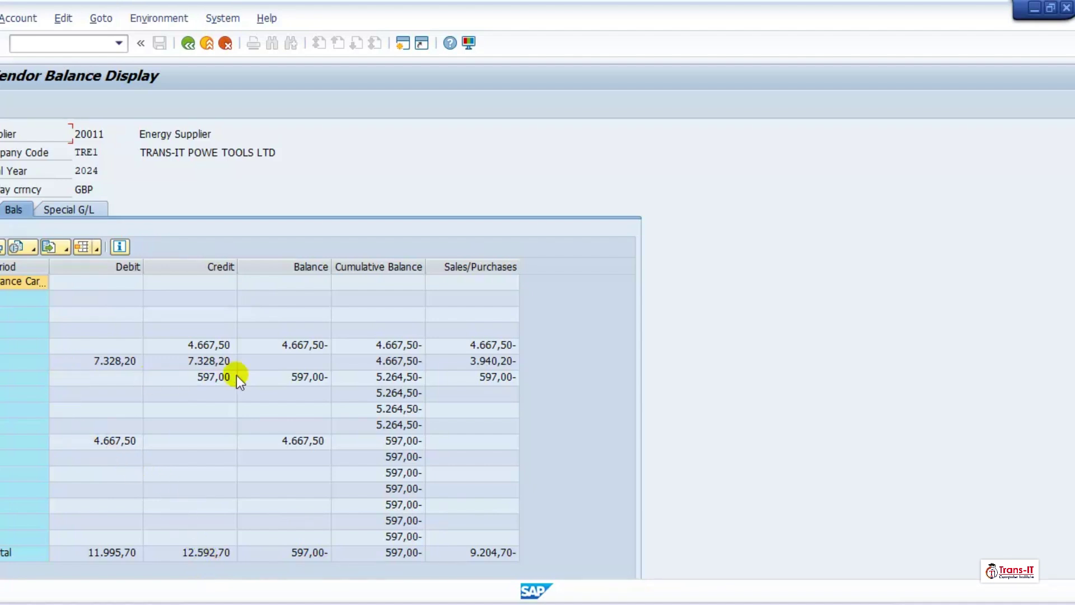
Examine the line items behind the supplier's 597,00 credit, and return to the SAP Easy Access menu.
left_click(213, 378)
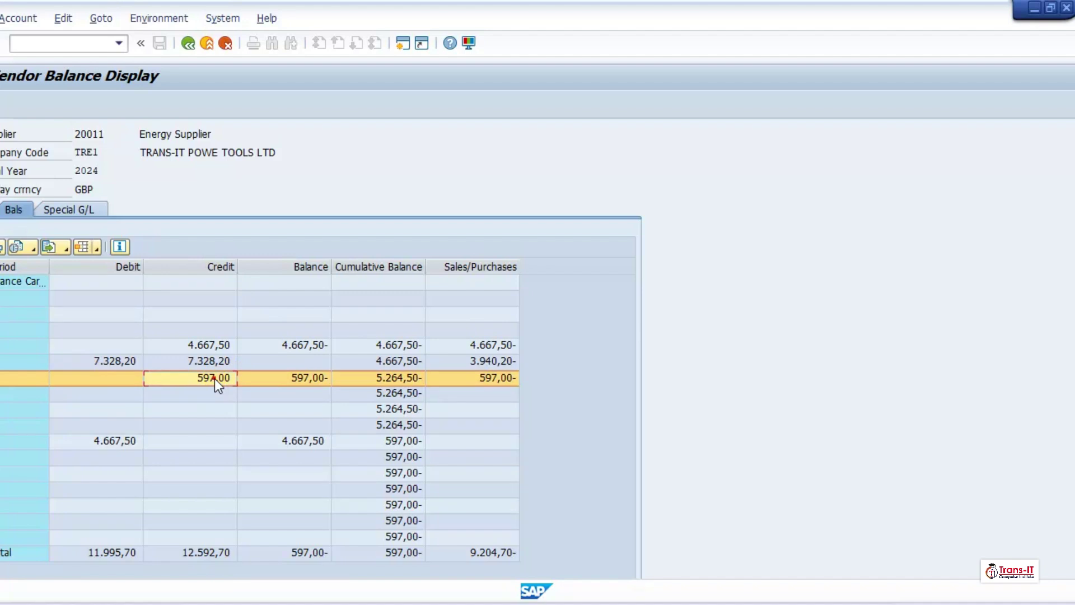
double_click(214, 378)
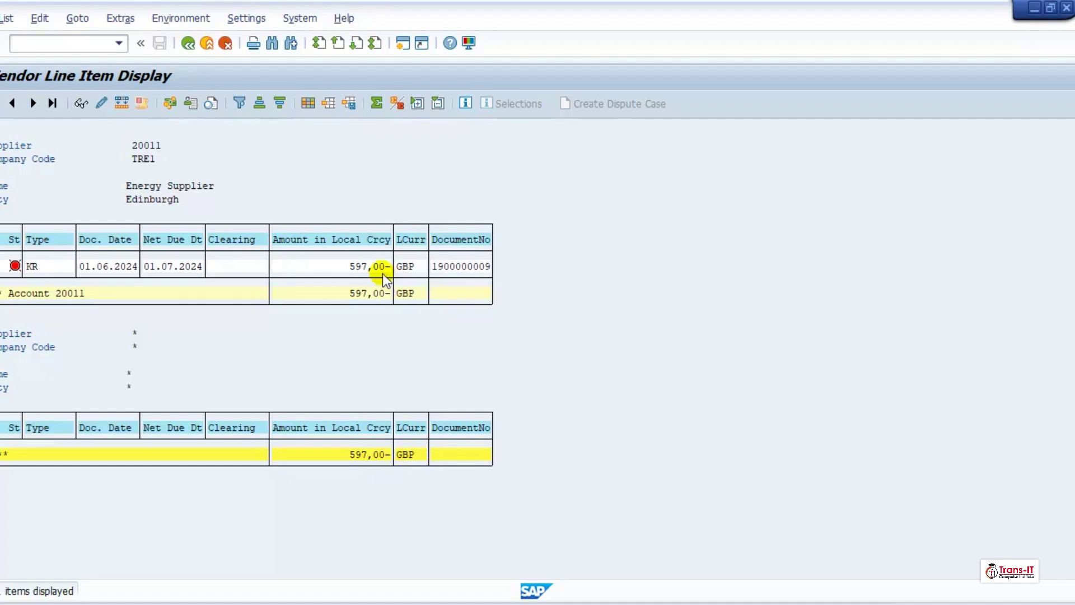
left_click(201, 43)
left_click(208, 44)
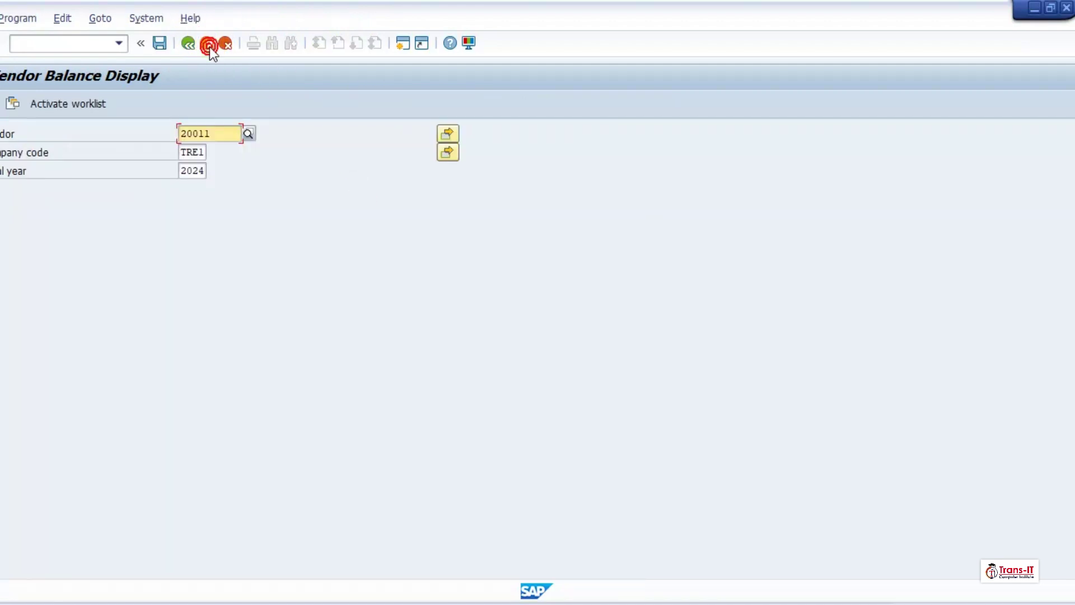
left_click(208, 44)
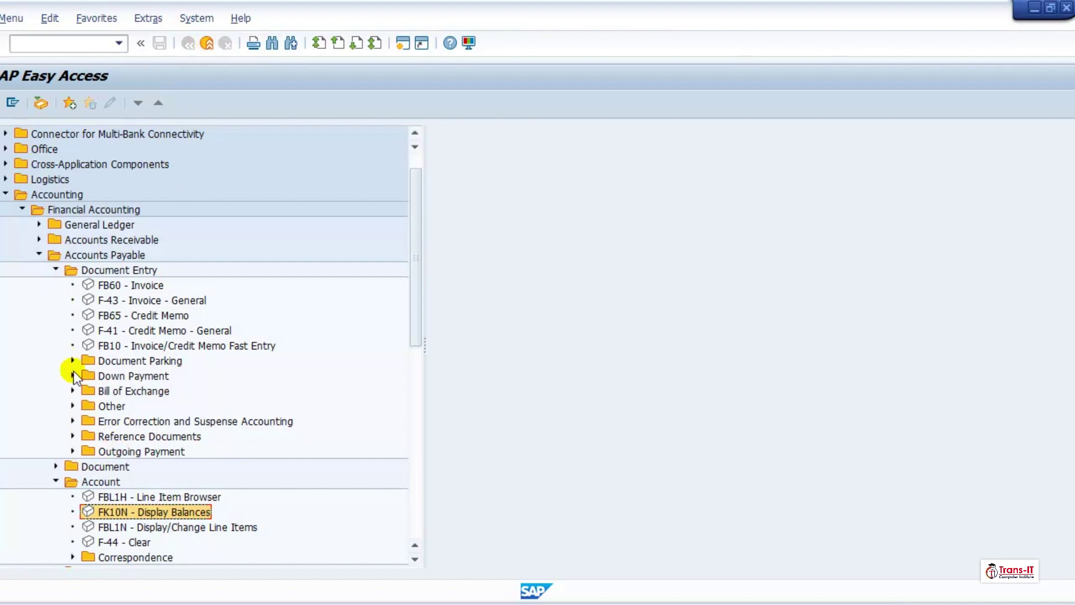
Open the FB08 individual reversal transaction from the Accounts Payable document functions.
left_click(55, 466)
left_click(71, 481)
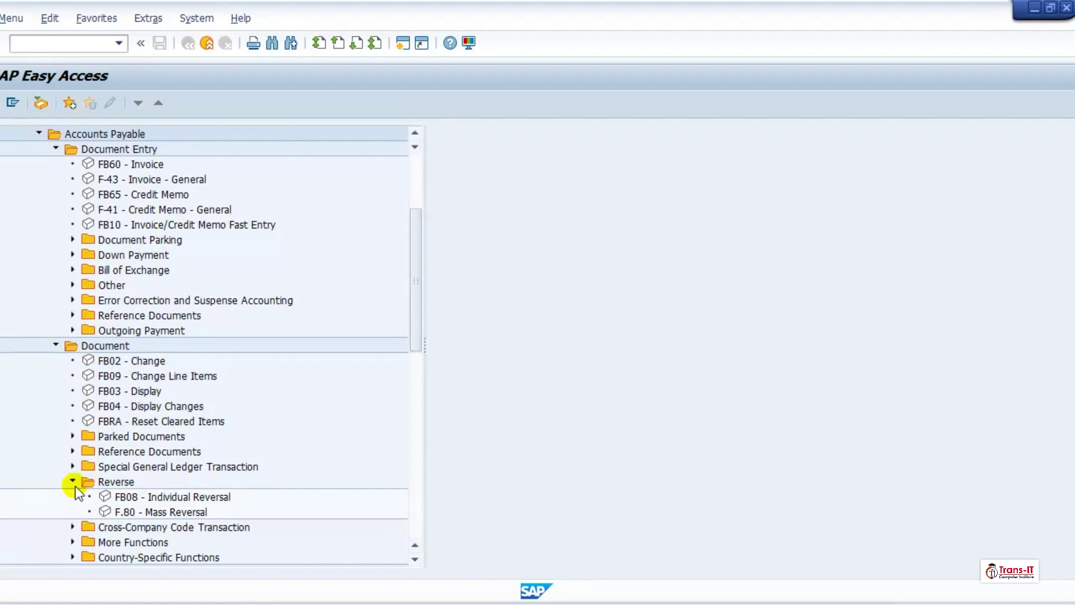
double_click(142, 498)
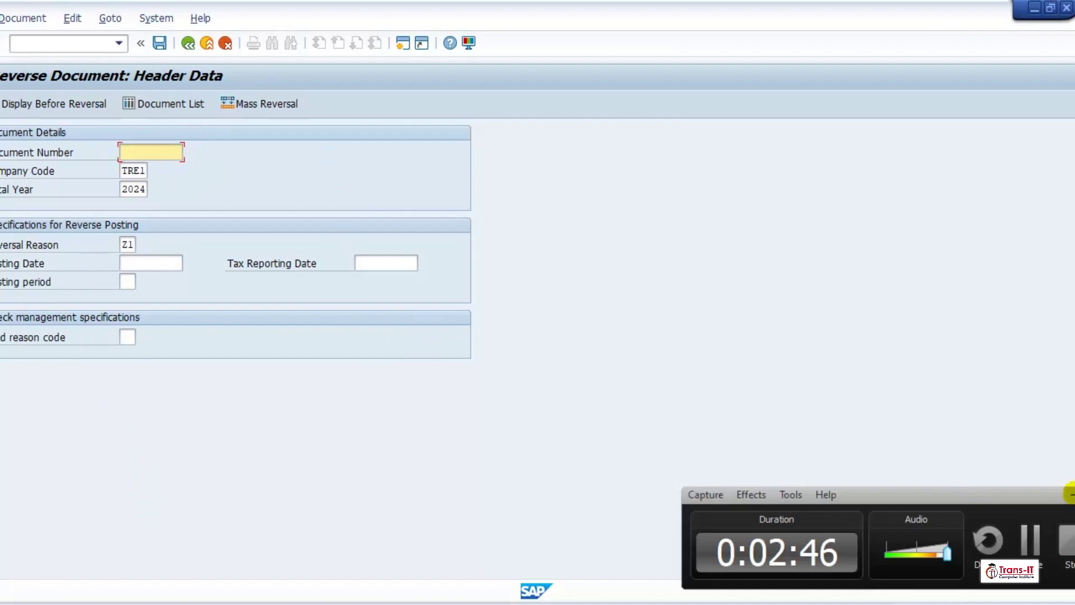
left_click(1069, 494)
mouse_move(532, 594)
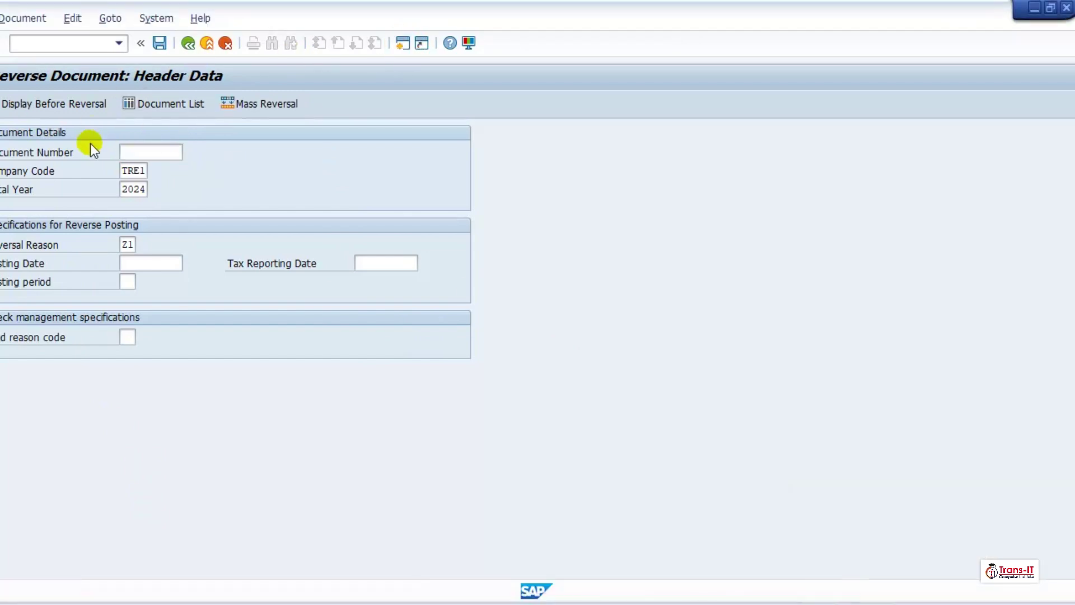
key("F3")
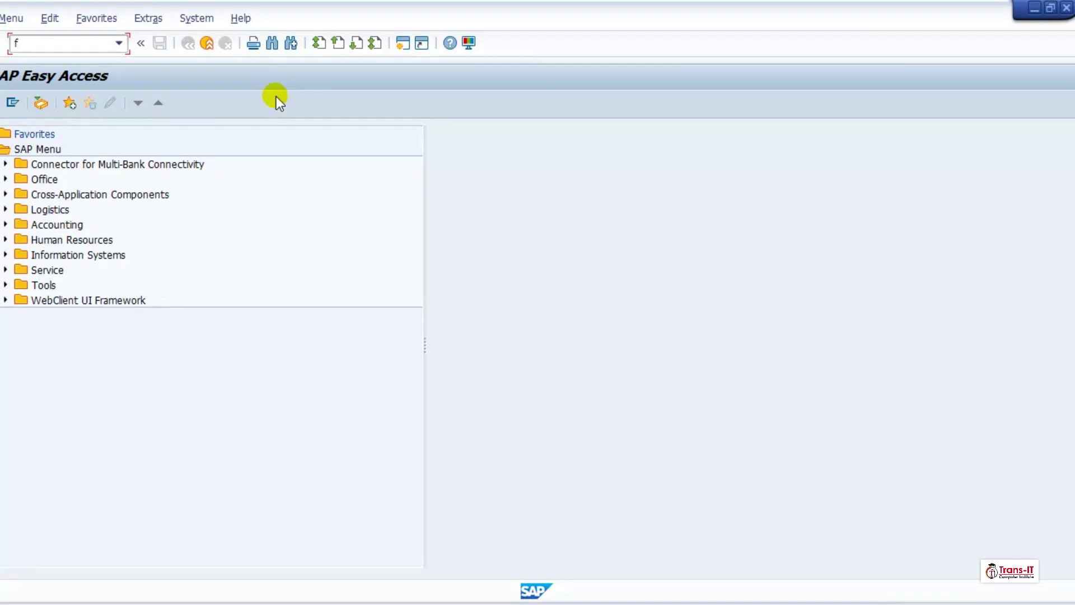
key("Return")
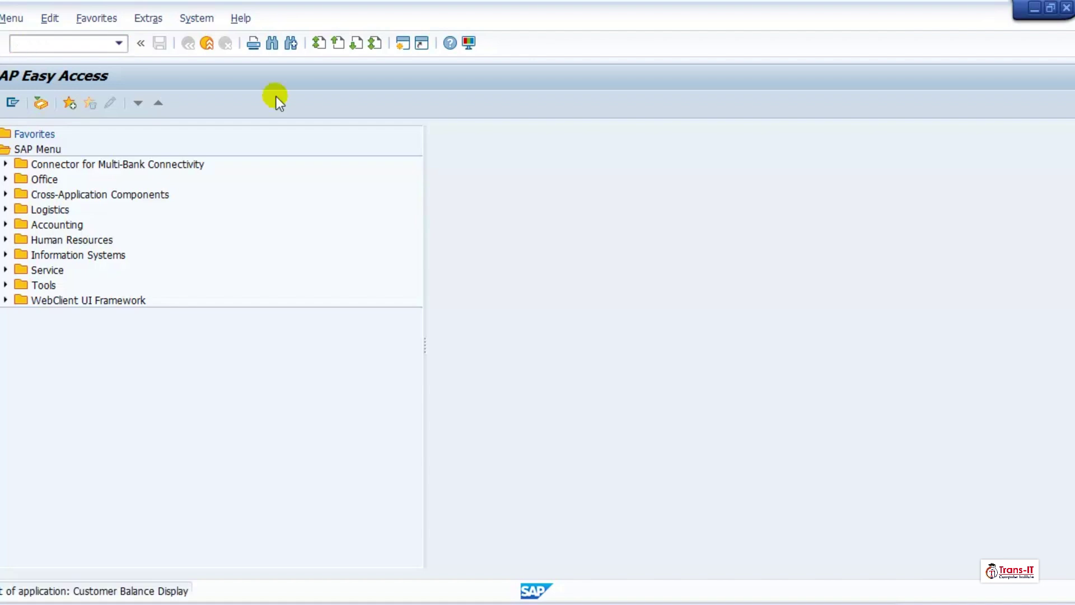
left_click(2, 105)
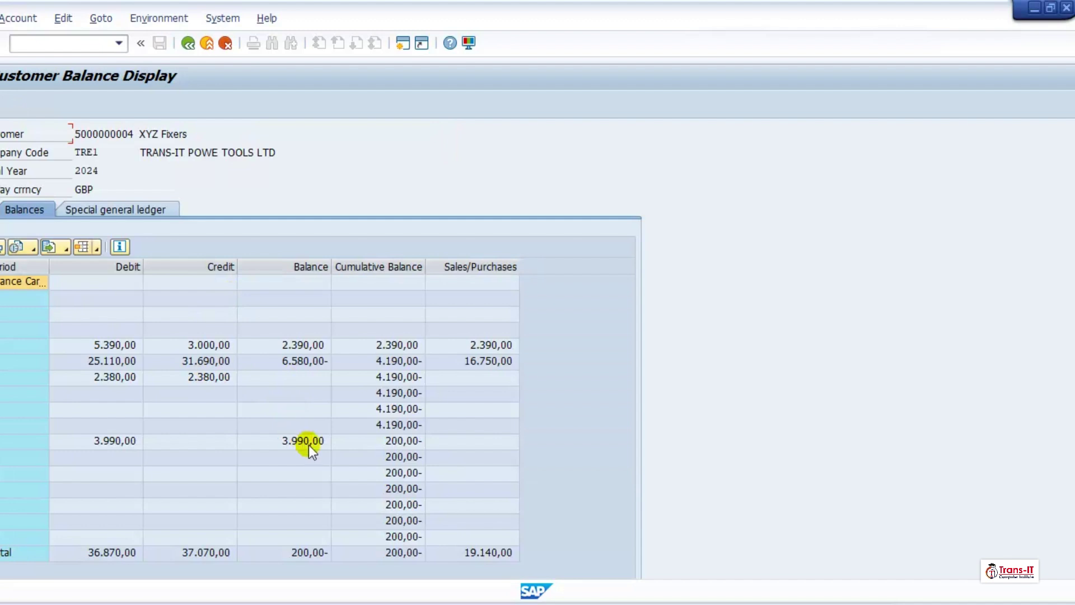
left_click(189, 43)
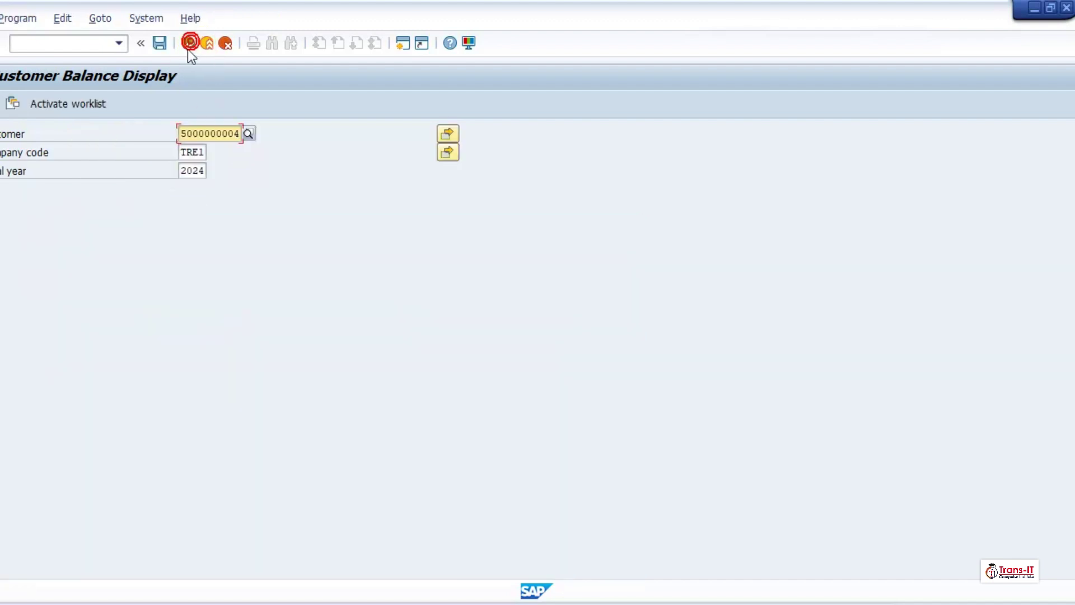
Use FK10N to display the Energy Supplier's 2024 balances for company code TRE1, and open the line items behind its 597,00 credit.
left_click(102, 44)
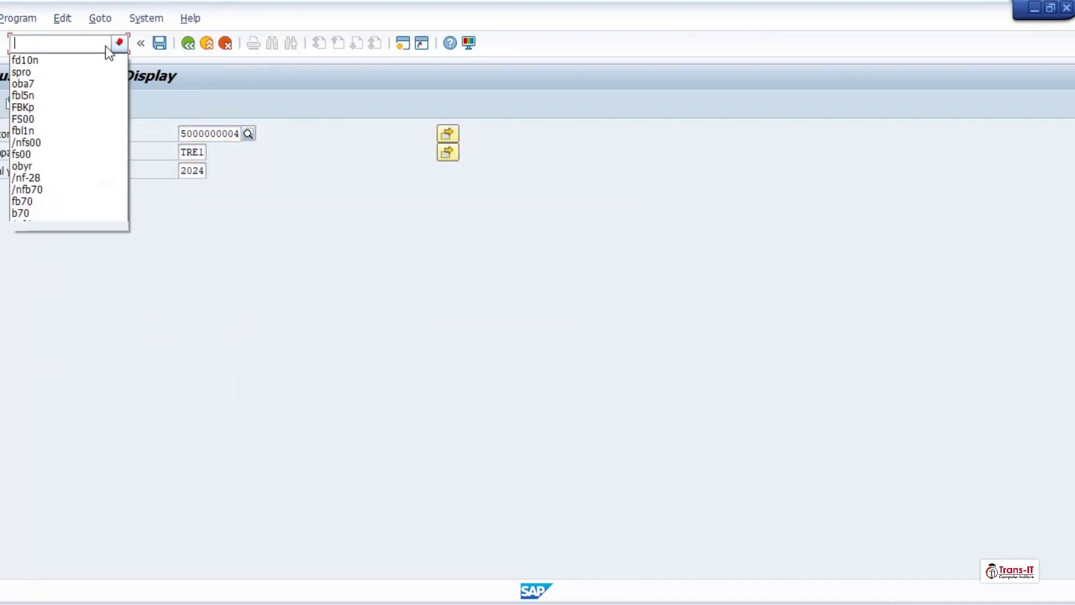
left_click(55, 44)
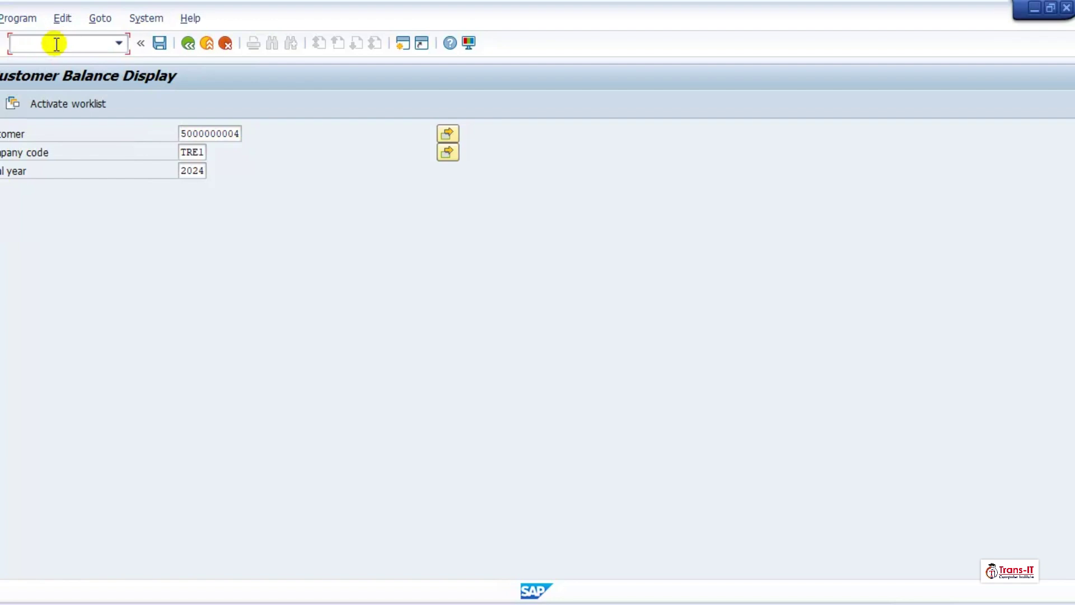
type("/nfk10")
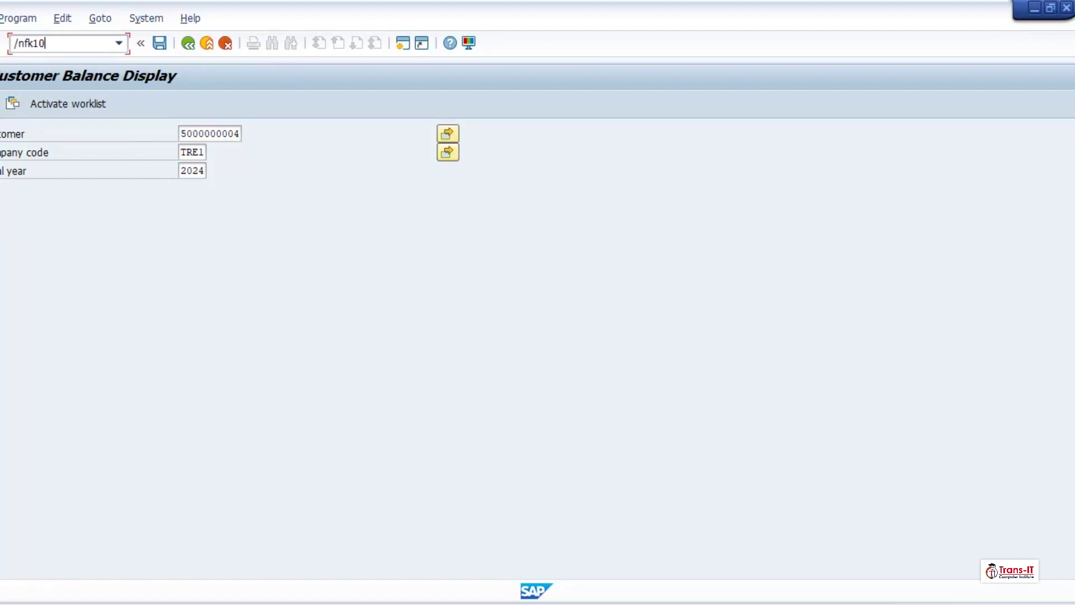
type("n")
key("Return")
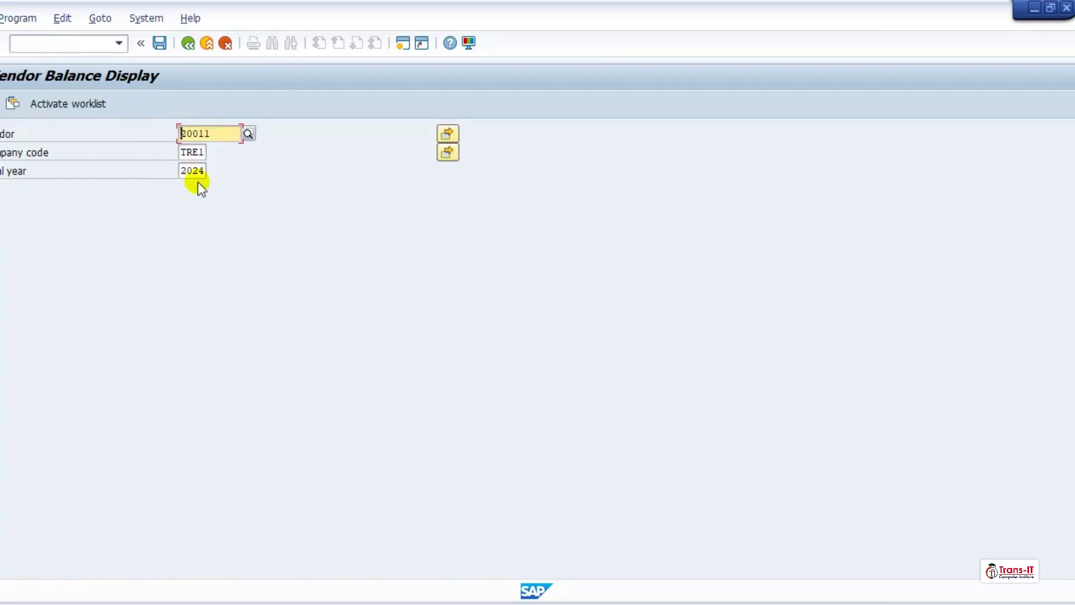
left_click(14, 106)
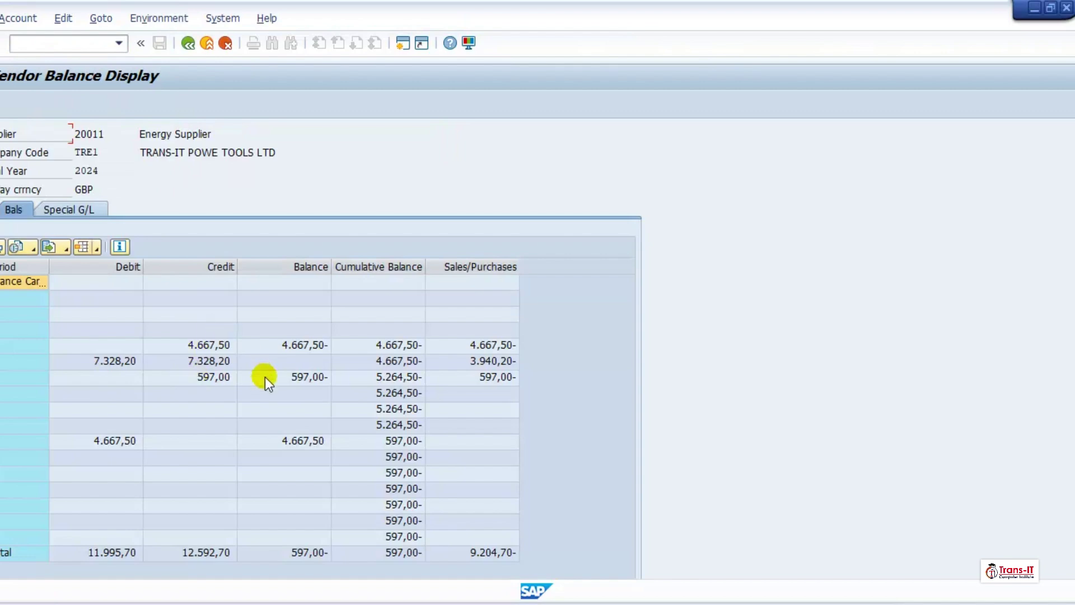
double_click(216, 375)
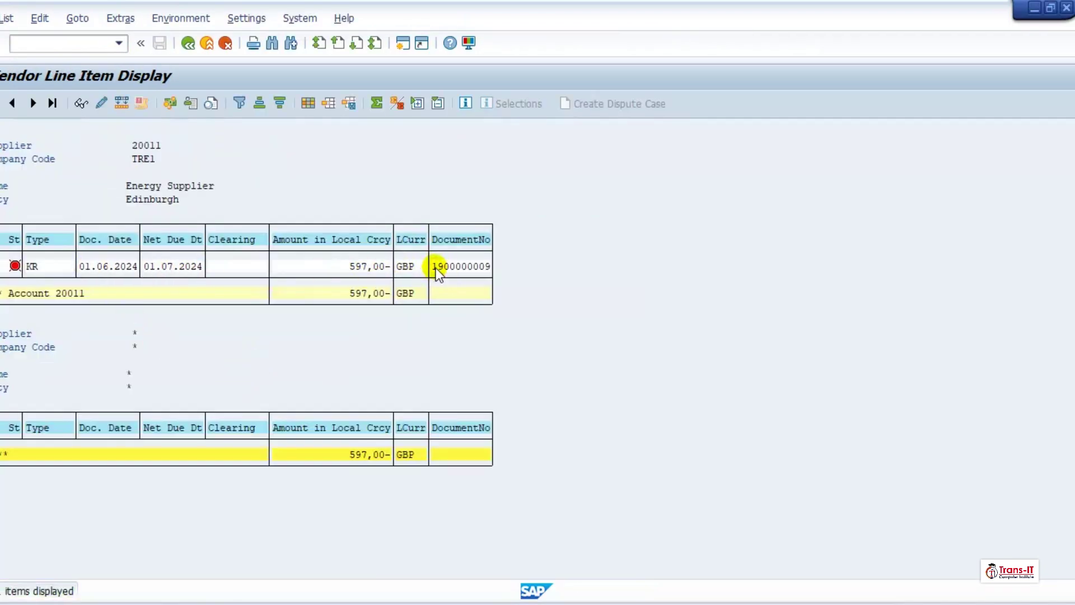
Copy the document number of the 597,00 KR invoice into the reversal header in the FB08 session.
left_click_drag(436, 268, 498, 271)
key("ctrl+c")
left_click(533, 271)
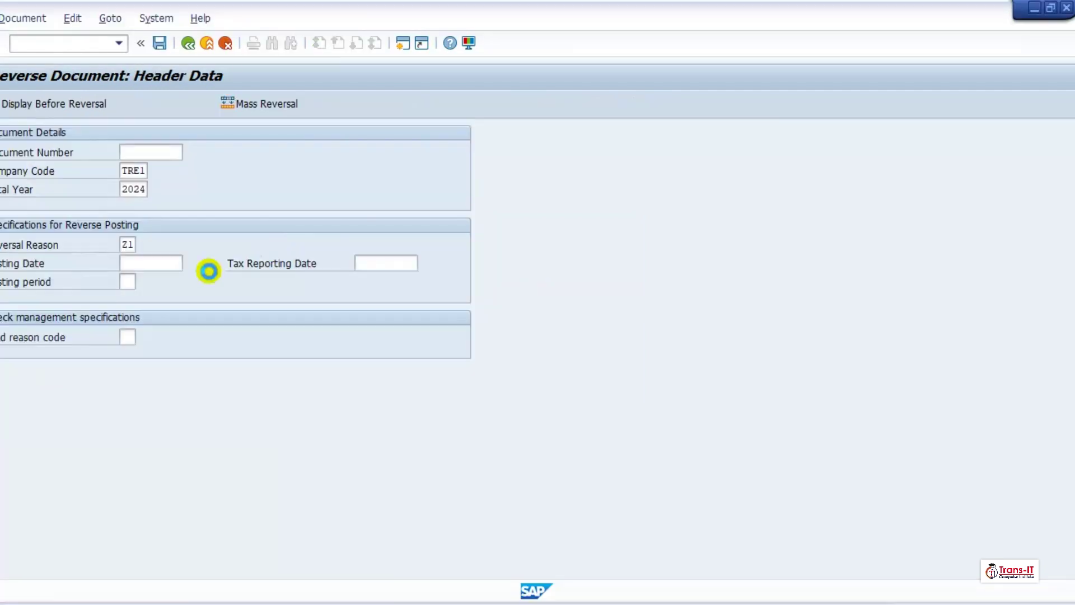
left_click(143, 150)
key("ctrl+v")
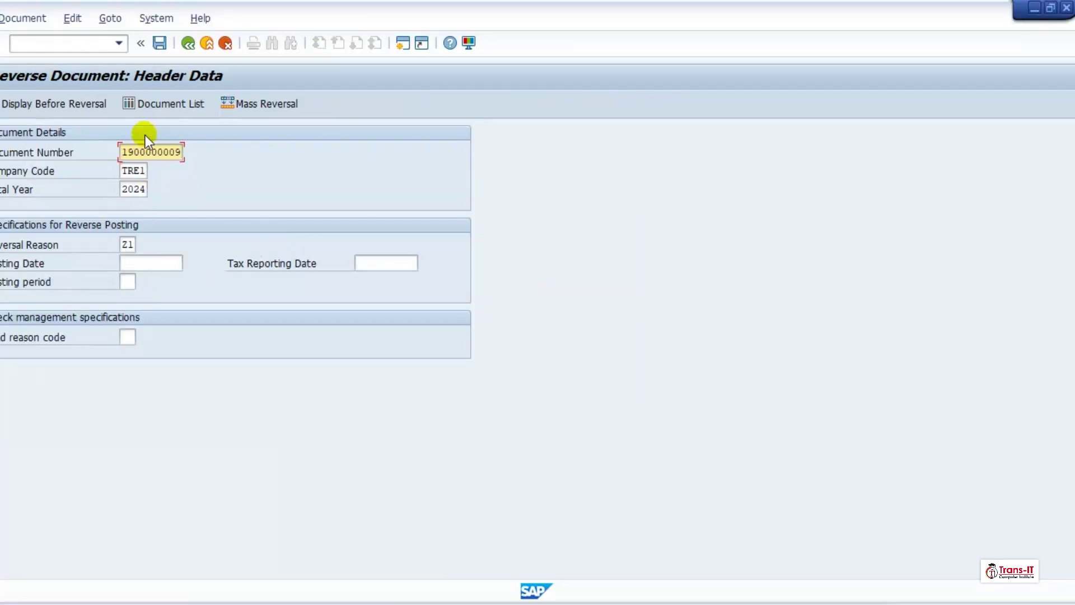
Set the reversal reason to Z2 (Reversed with Negative Posting) and the reversal posting date to 01.06.2024.
left_click(127, 245)
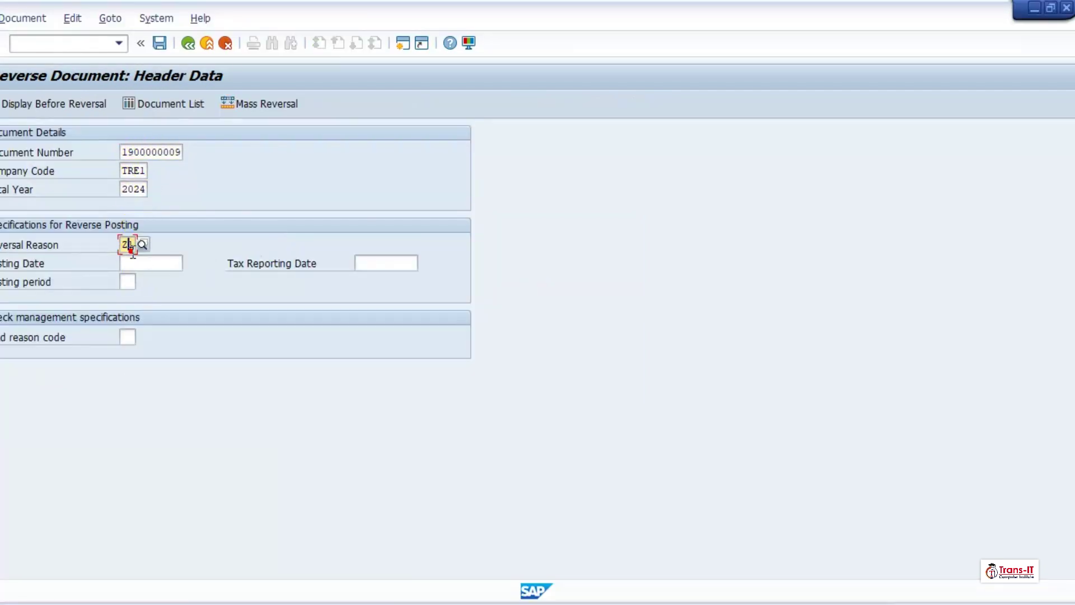
type("21")
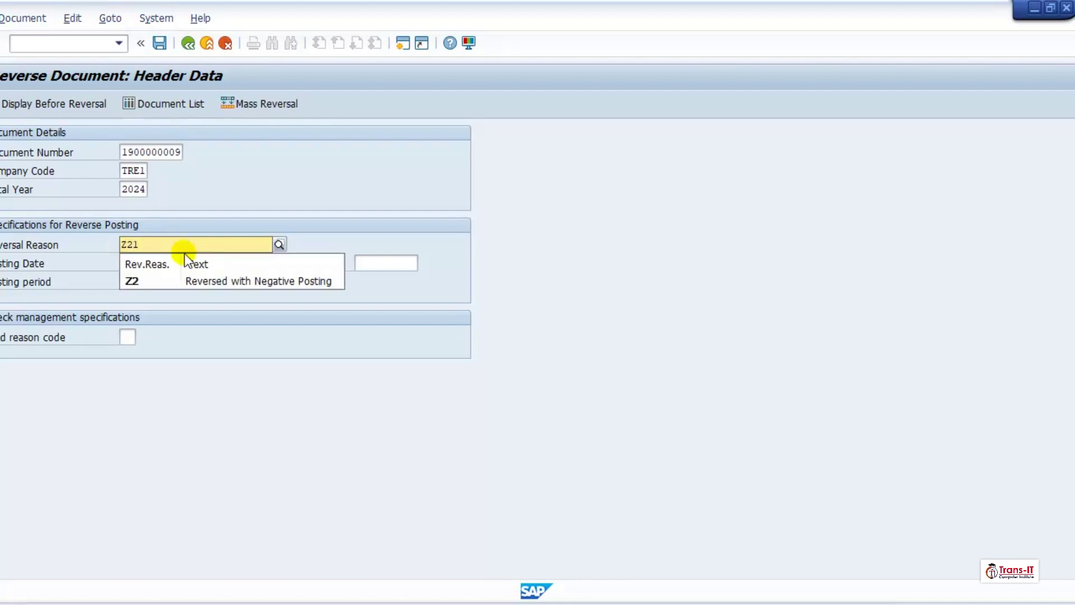
left_click(200, 281)
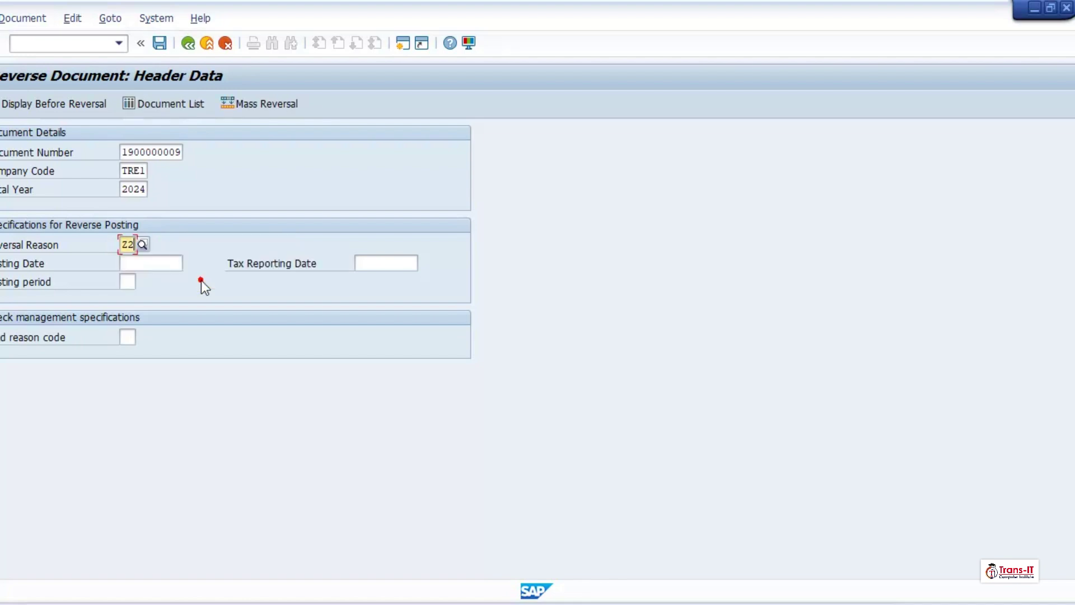
left_click(151, 263)
type("01.")
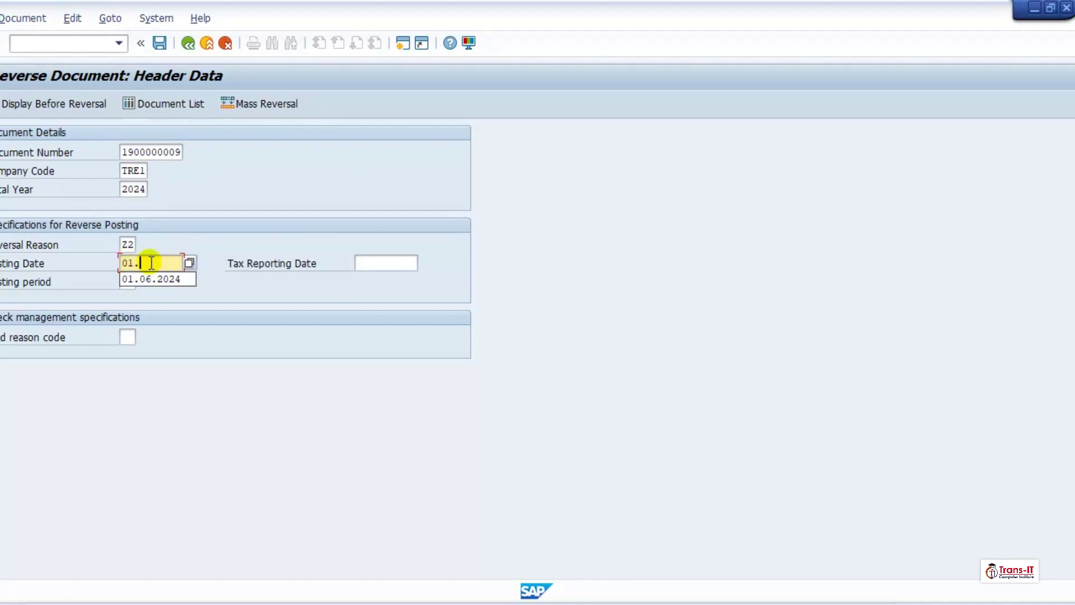
type("06.2024")
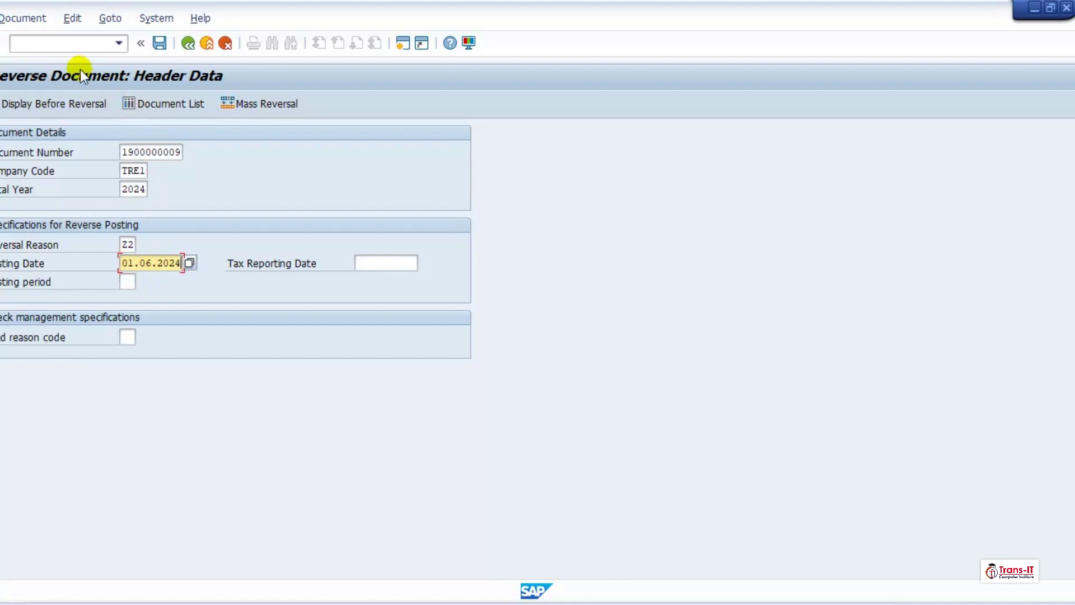
Display the invoice before reversal, post its reversal, and exit to the SAP Easy Access menu.
left_click(73, 103)
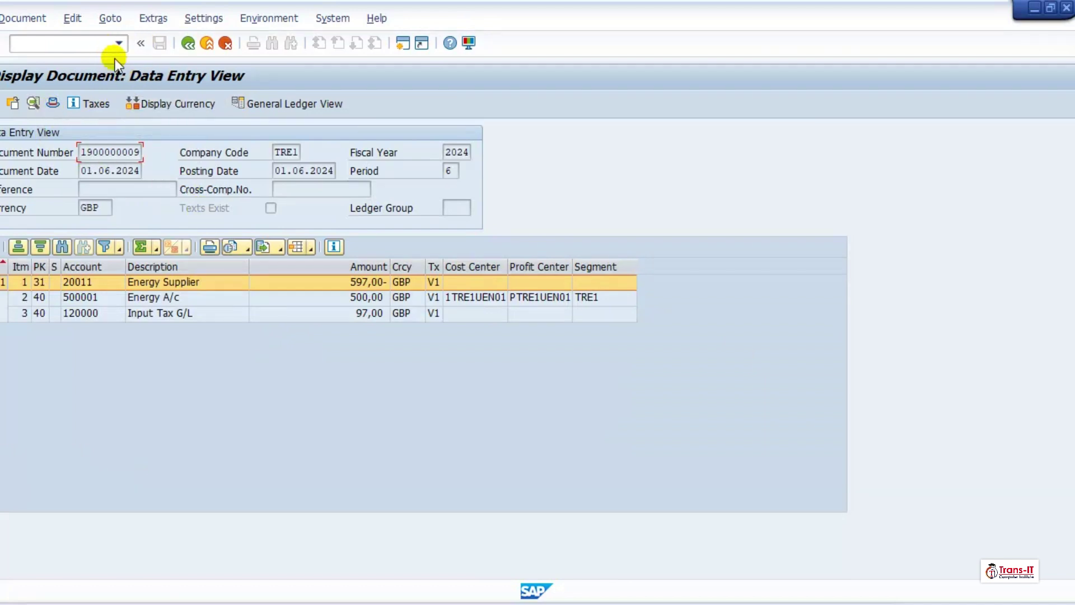
left_click(188, 43)
left_click(160, 43)
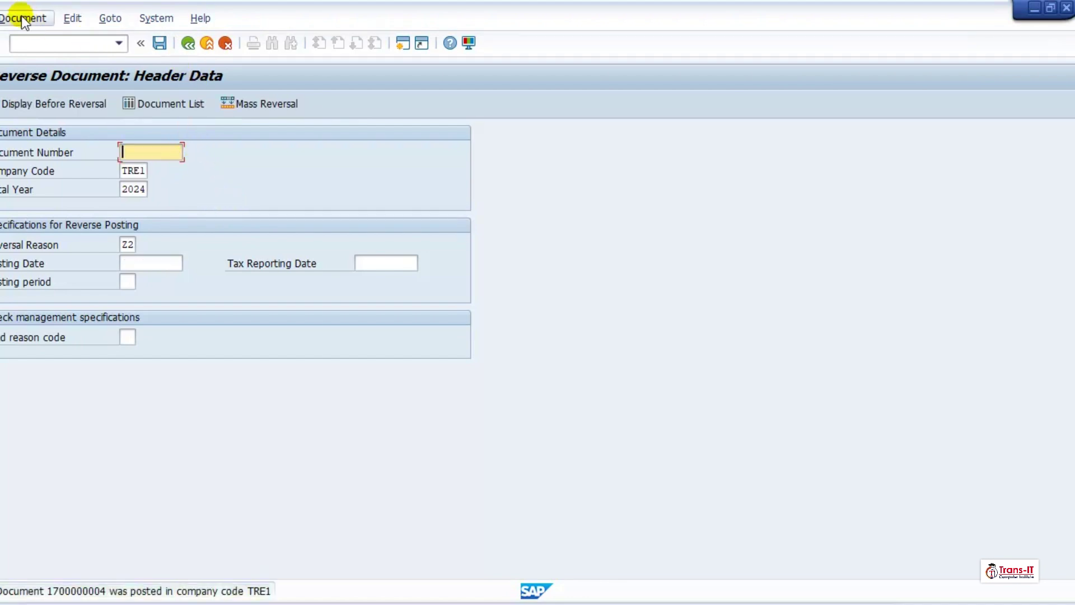
left_click(197, 43)
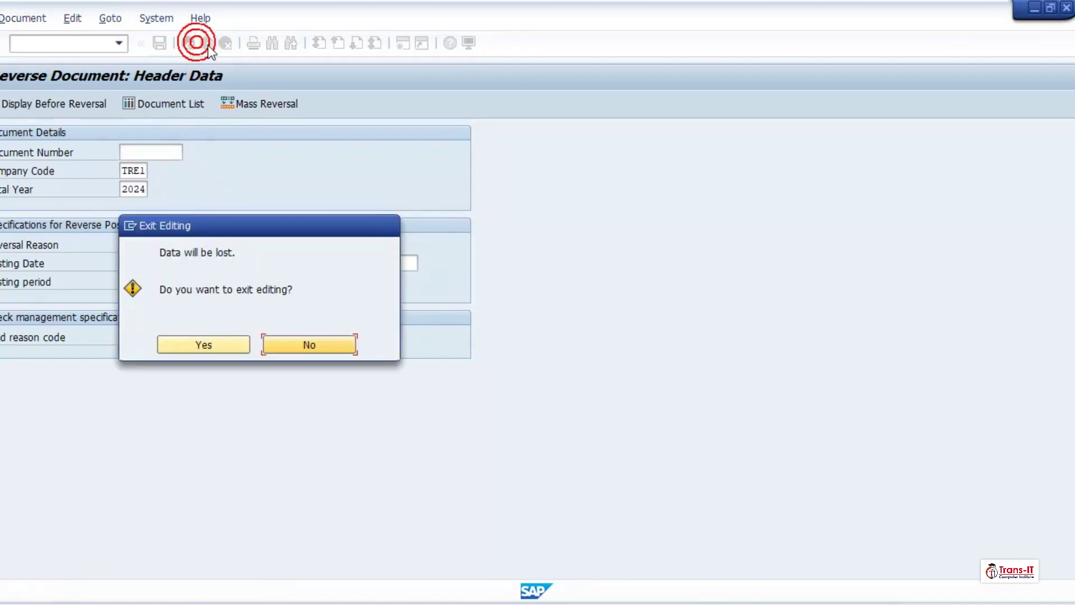
left_click(209, 350)
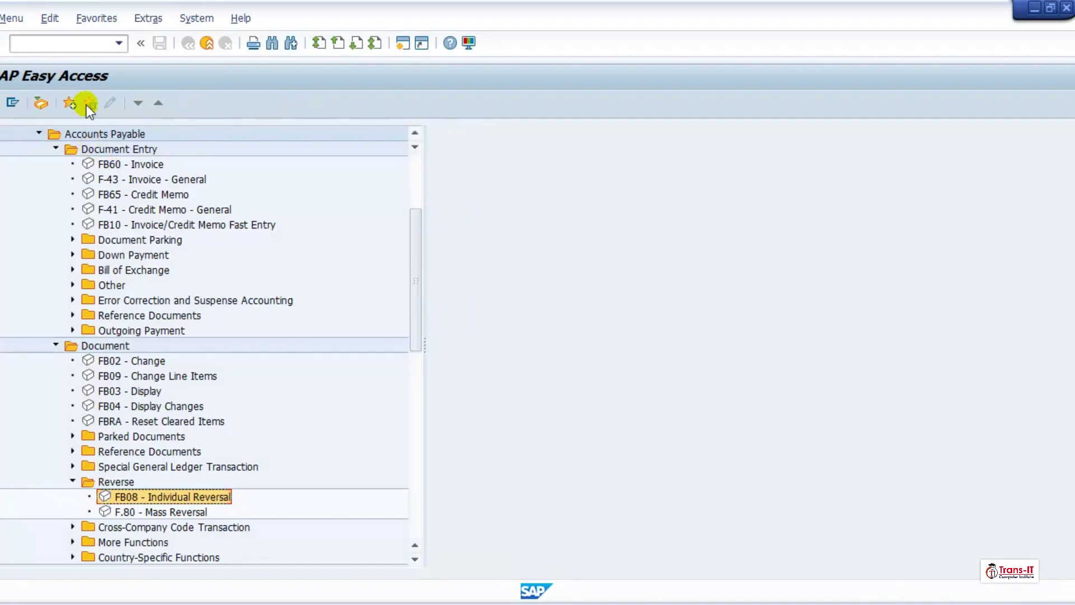
Use FBL1N to list all line items of the Energy Supplier in company code TRE1.
scroll(143, 419, "down", 1)
scroll(119, 510, "down", 3)
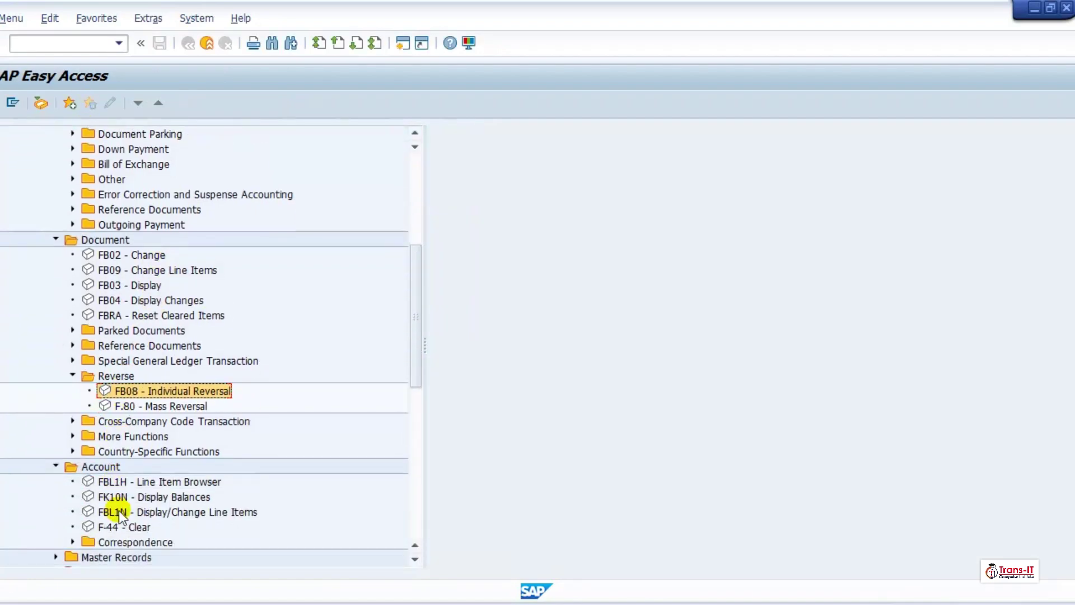
double_click(137, 462)
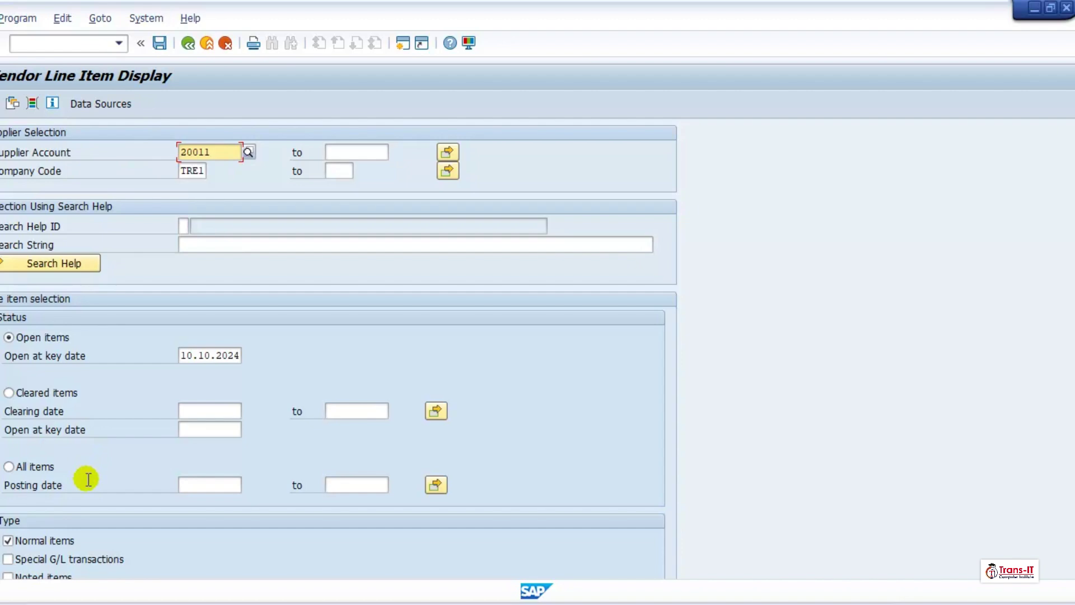
left_click(9, 467)
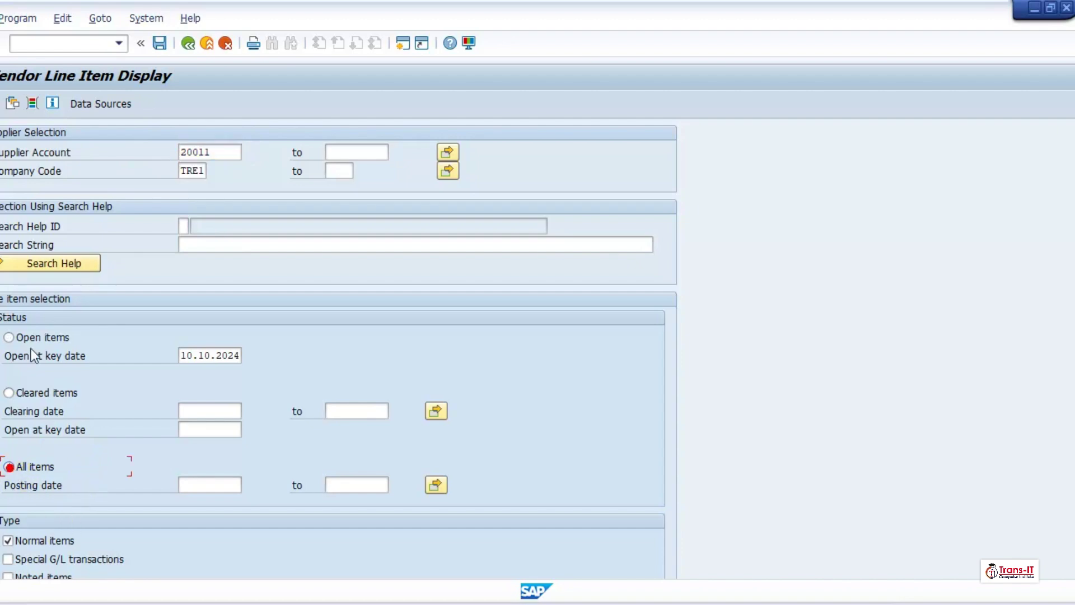
key("F8")
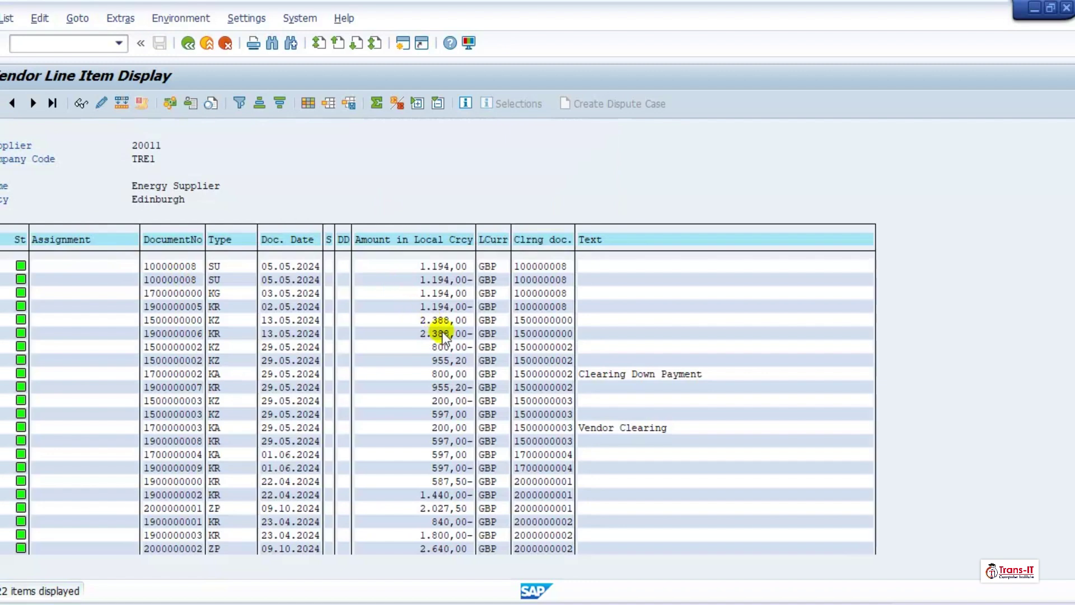
Examine the invoice and reversal entries dated 01.06.2024 in the supplier's line items, and return to the SAP Easy Access menu.
scroll(240, 316, "down", 2)
scroll(256, 328, "up", 2)
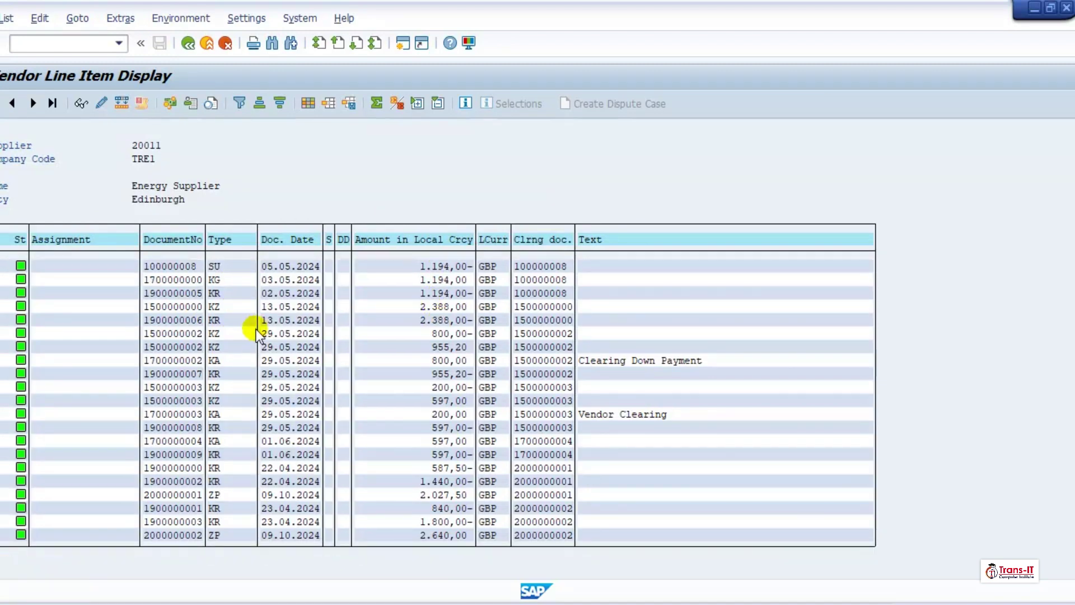
scroll(257, 332, "down", 2)
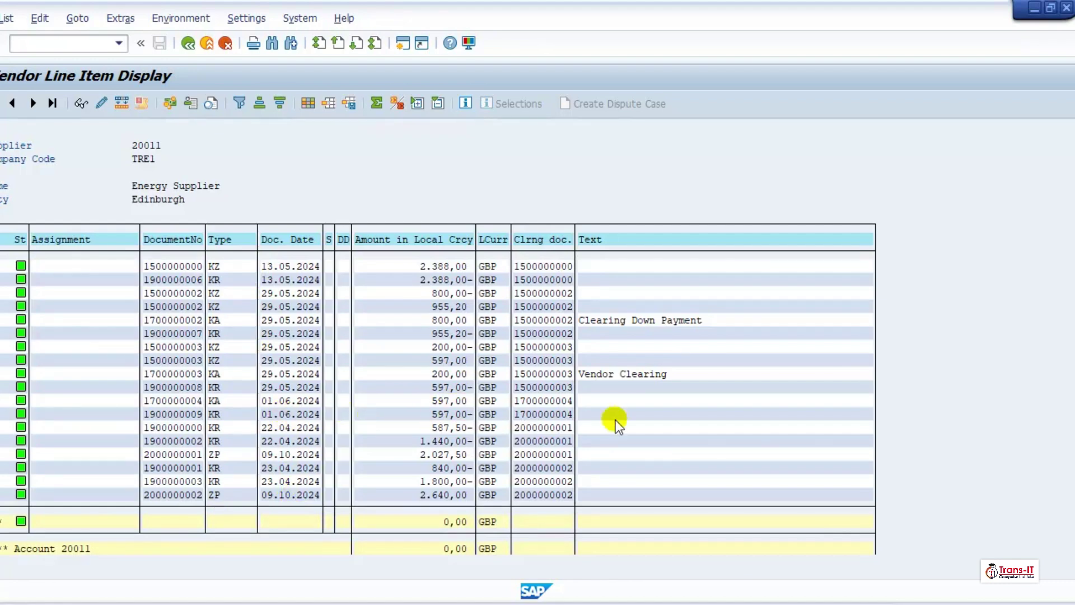
left_click_drag(615, 415, 171, 407)
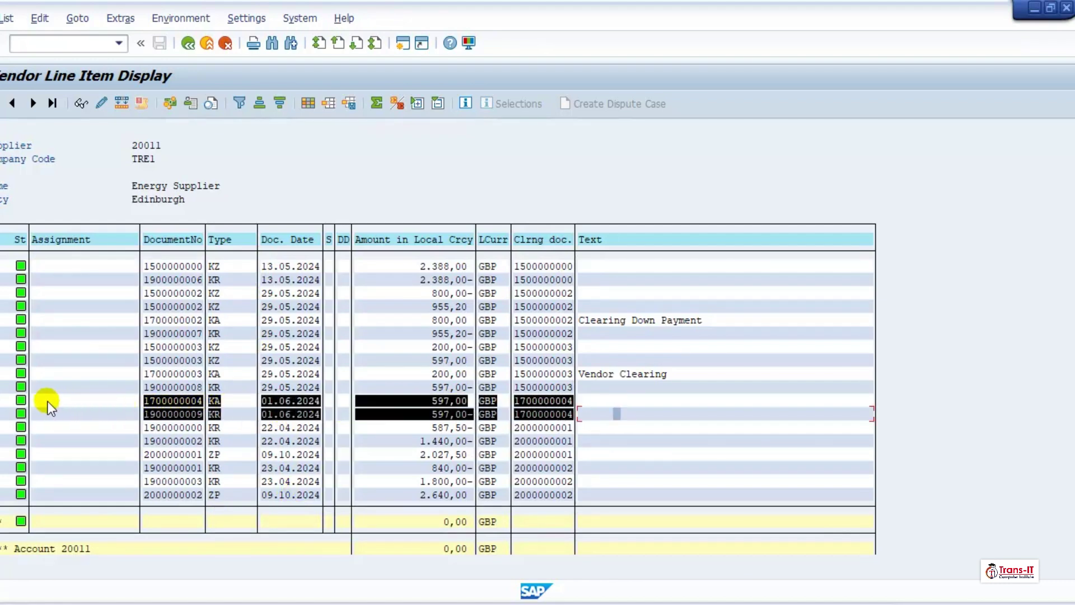
left_click(150, 401)
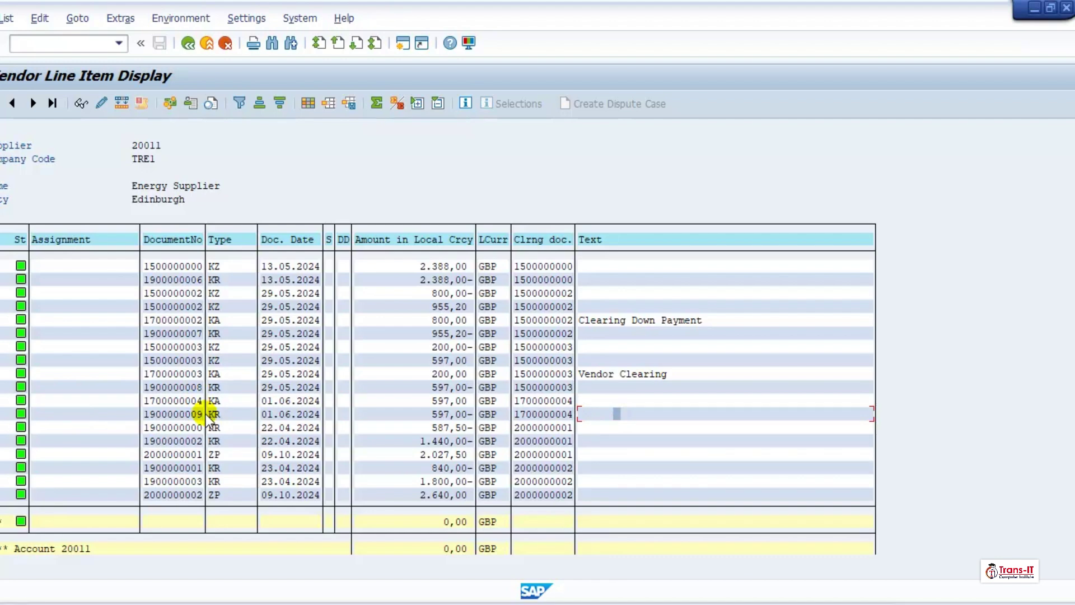
left_click(203, 42)
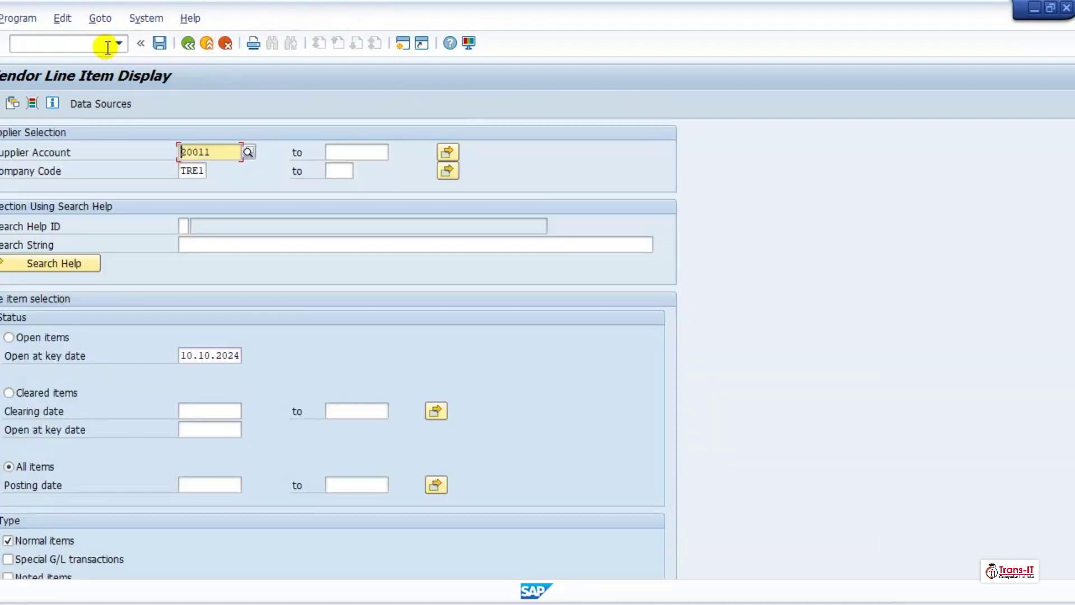
left_click(189, 43)
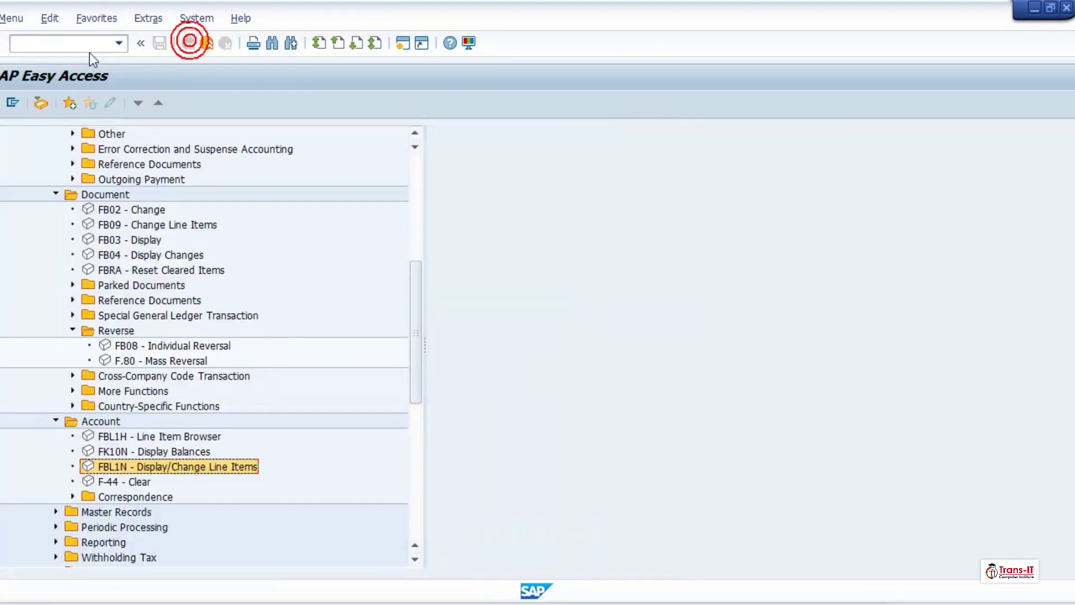
Display the Energy Supplier's 2024 balances with FK10N and open the line items behind the period 6 balance.
double_click(153, 452)
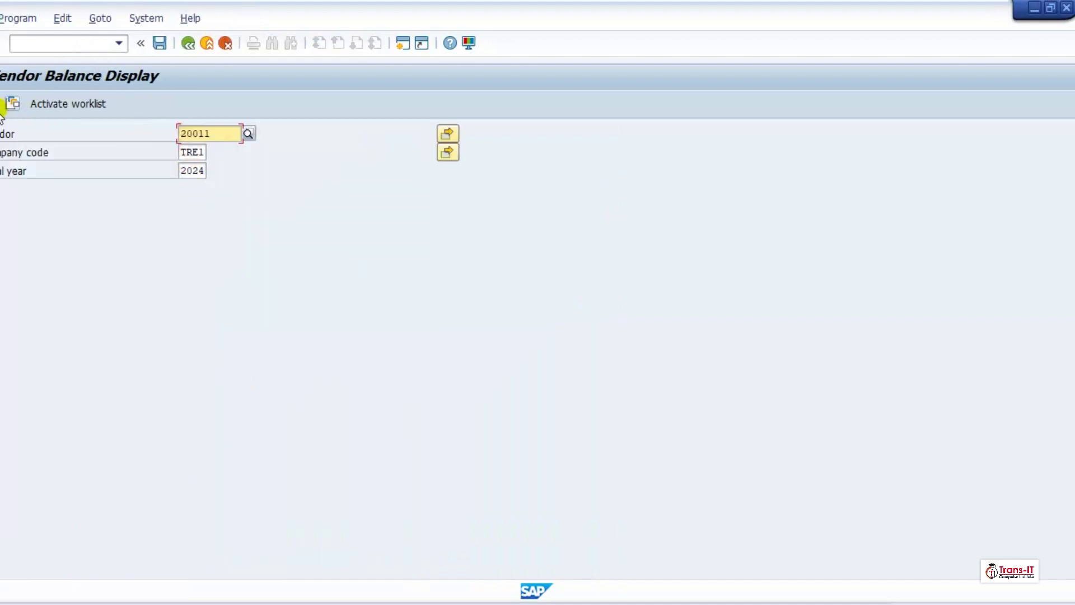
left_click(3, 104)
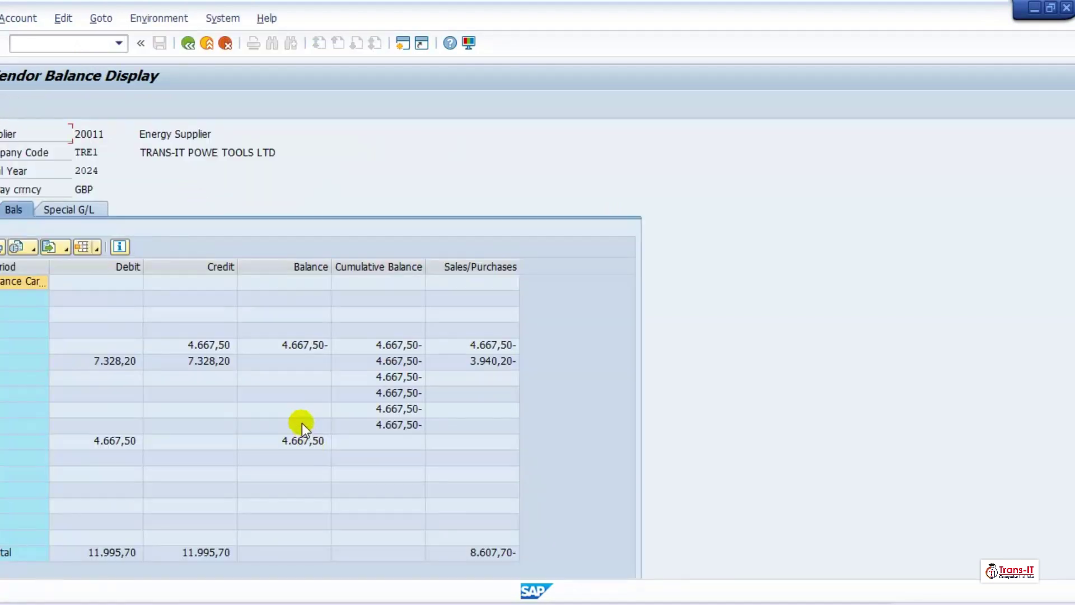
left_click(28, 377)
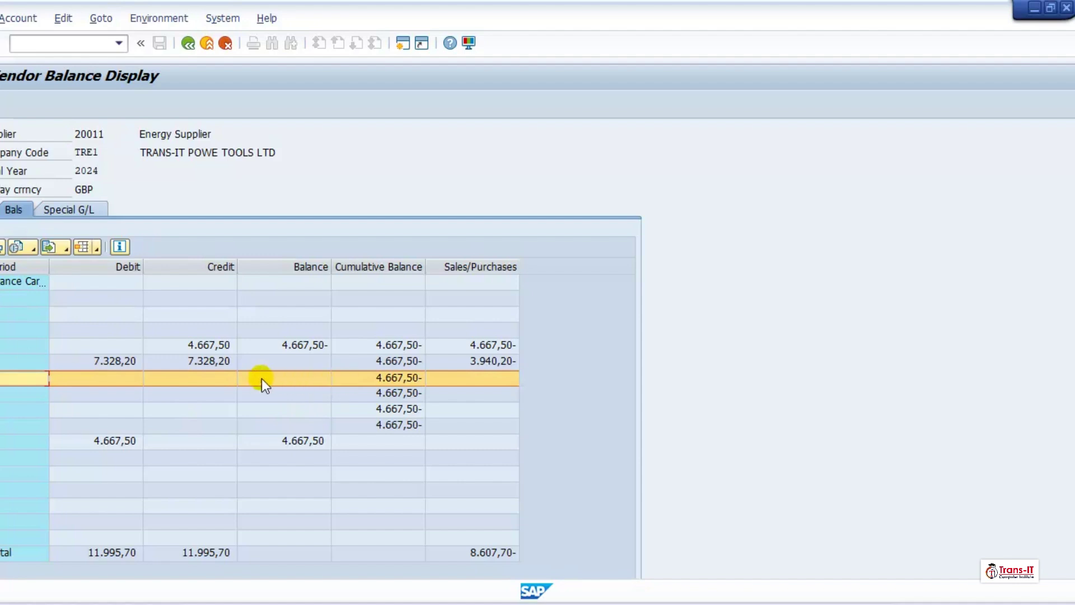
left_click(267, 377)
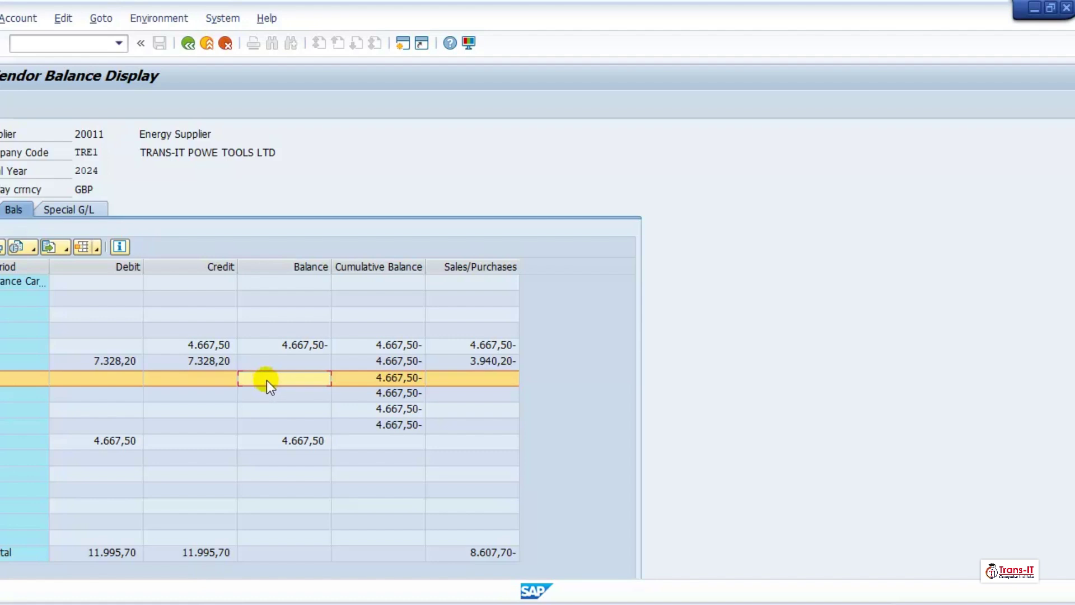
double_click(267, 380)
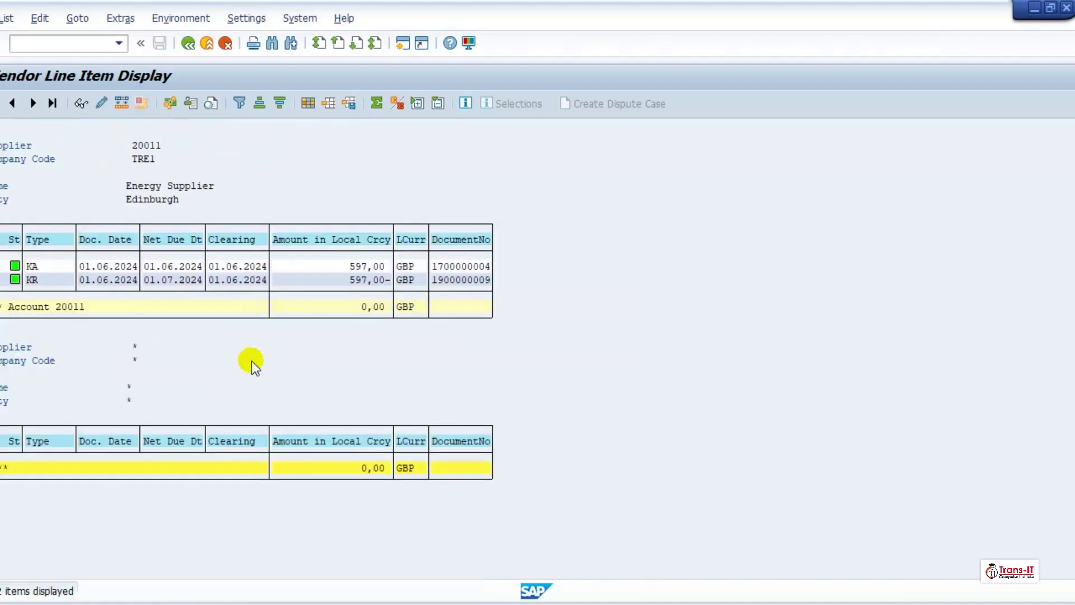